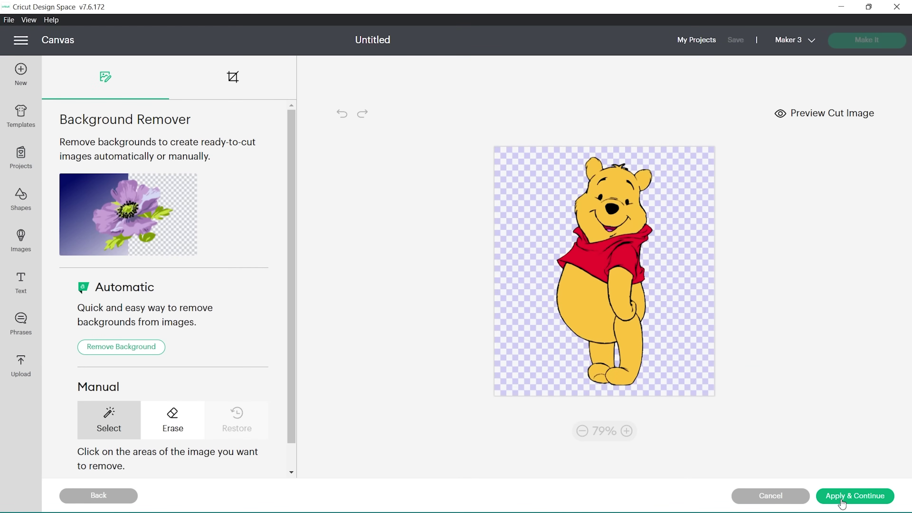
# Accept the background-removed Pooh image and upload it as a print-then-cut image.
pyautogui.click(840, 497)
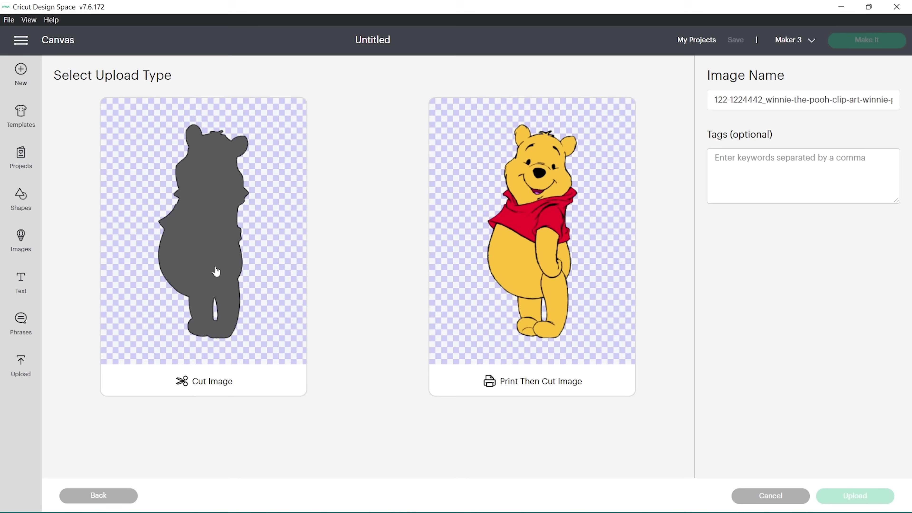
pyautogui.click(212, 273)
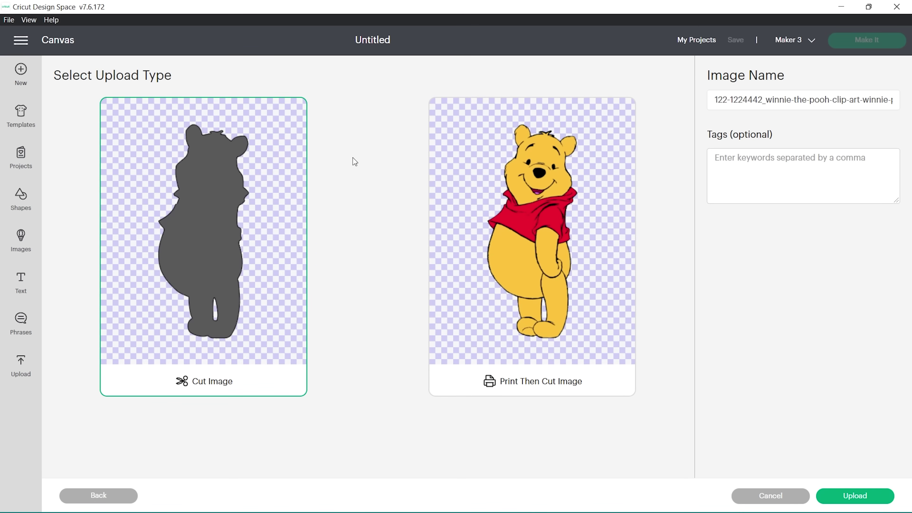
pyautogui.click(518, 134)
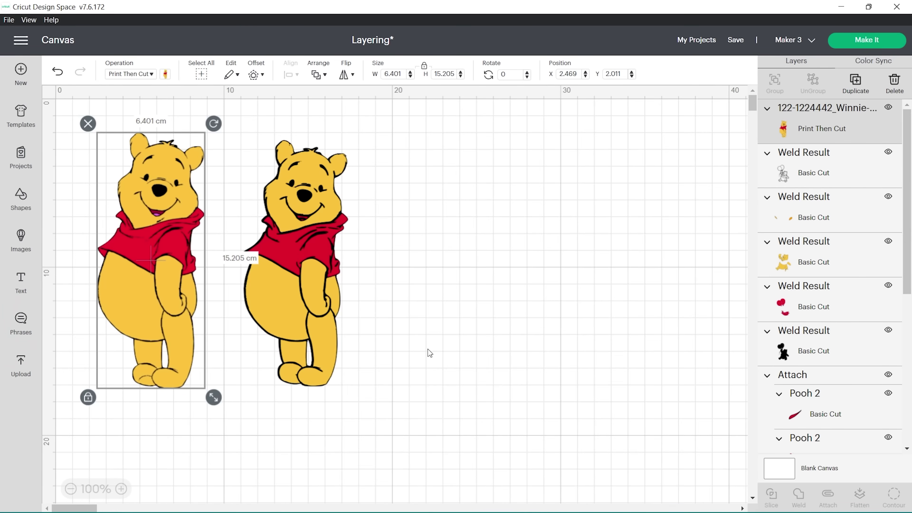
# Move the yellow fur layer right, set the red shirt layer on it, and preview mat 7.
pyautogui.click(428, 349)
pyautogui.moveTo(305, 200); pyautogui.dragTo(423, 197)
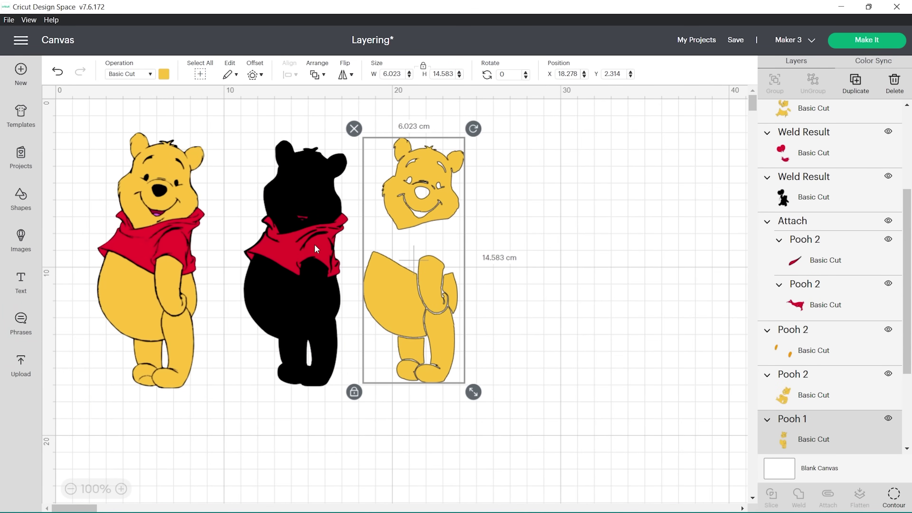
pyautogui.moveTo(315, 248); pyautogui.dragTo(552, 257)
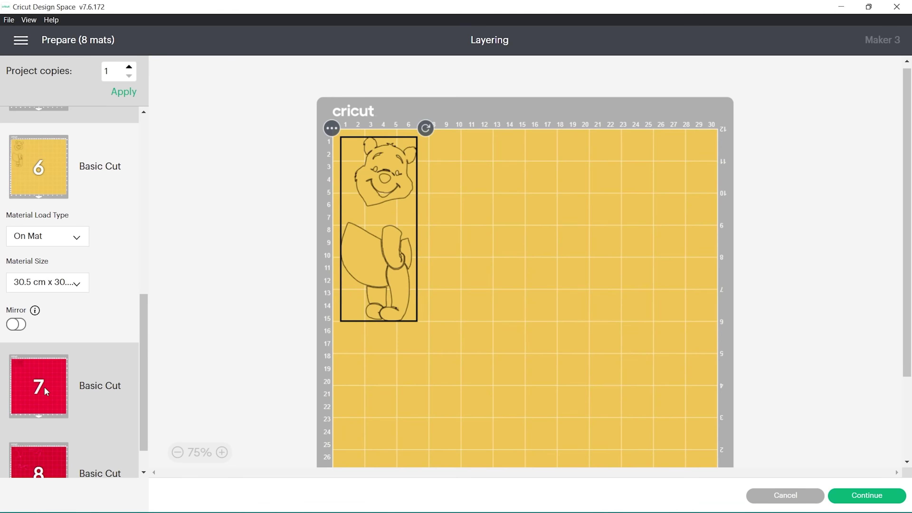
pyautogui.click(31, 398)
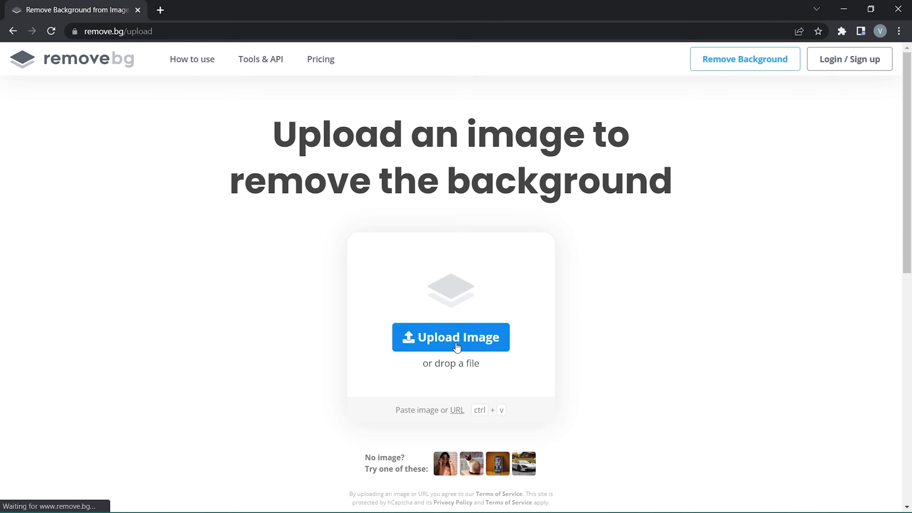
# Upload the first Pooh clip-art file from Downloads to remove.bg.
pyautogui.click(456, 346)
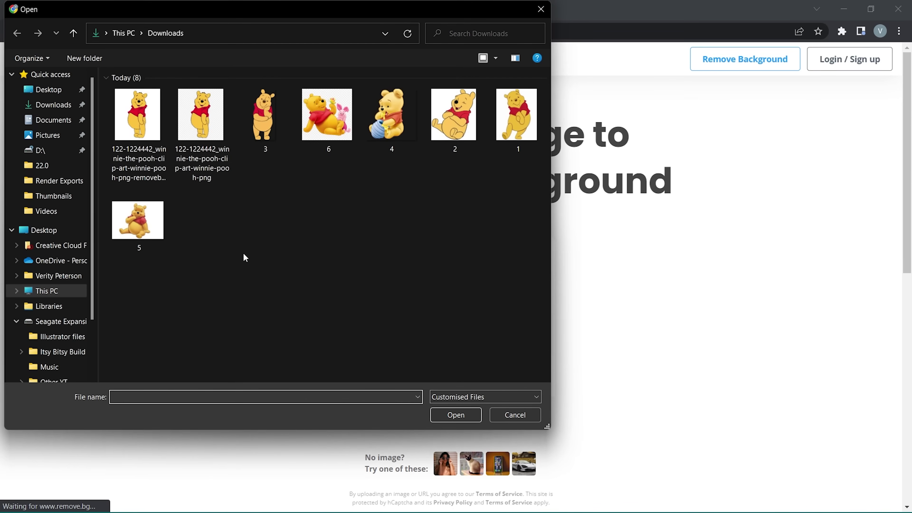
pyautogui.doubleClick(167, 136)
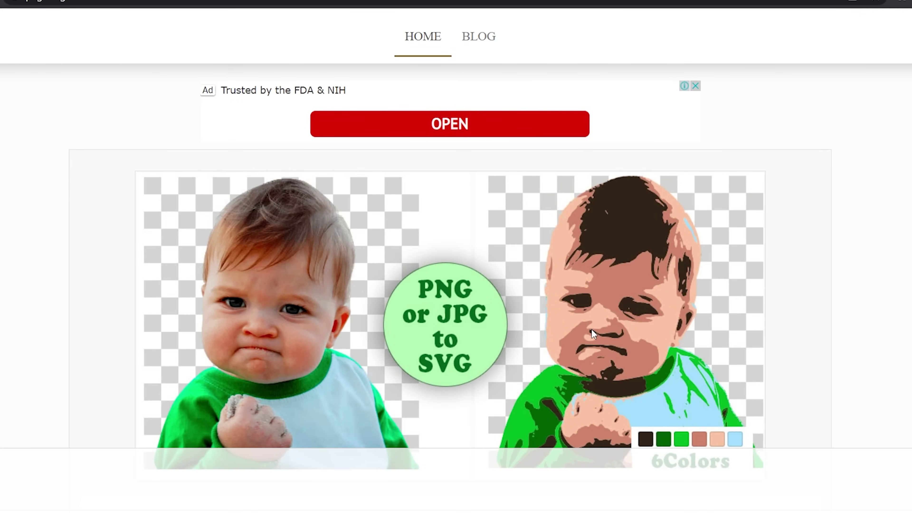
# Upload the Pooh PNG, reduce the colour count to 3, and generate the SVG.
pyautogui.scroll(-10, 591, 330)
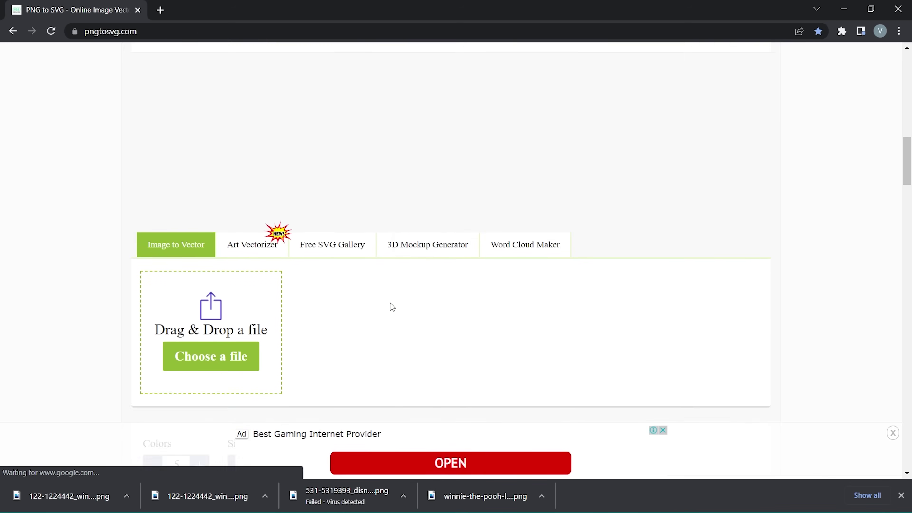
pyautogui.scroll(-4, 392, 306)
pyautogui.click(232, 229)
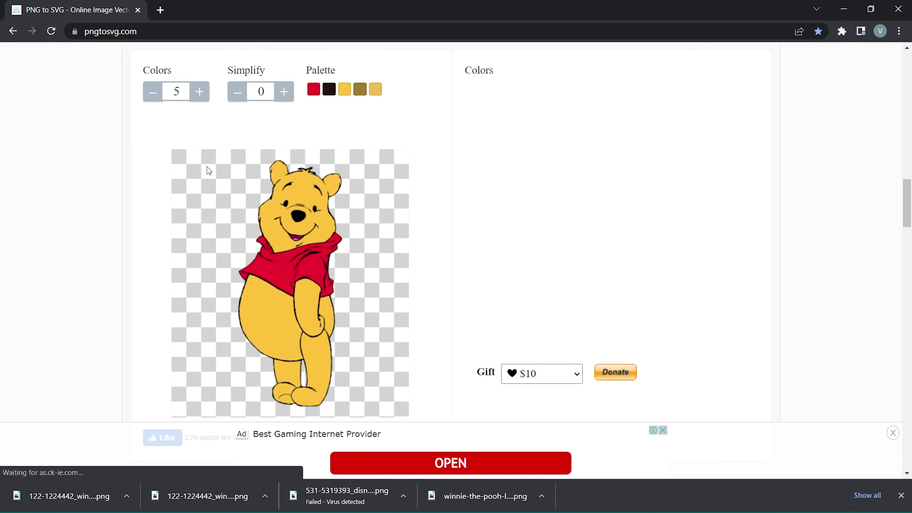
pyautogui.click(153, 92)
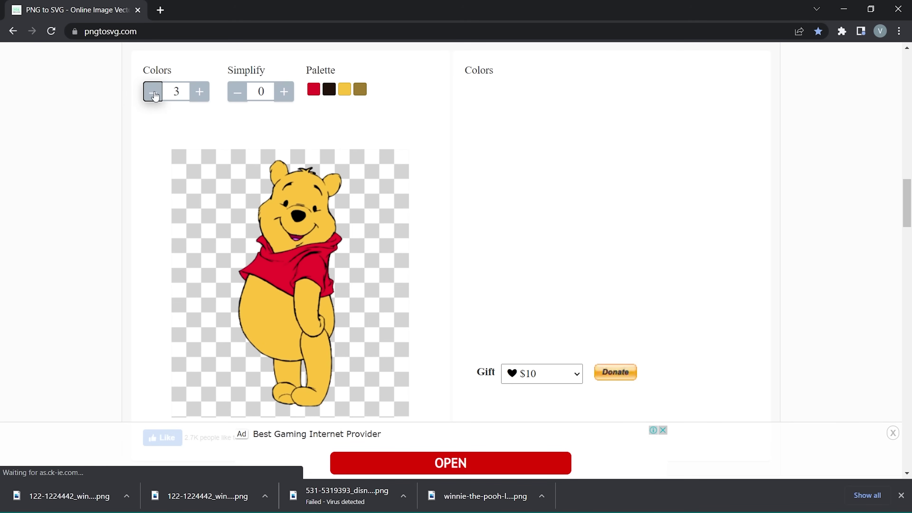
pyautogui.click(153, 93)
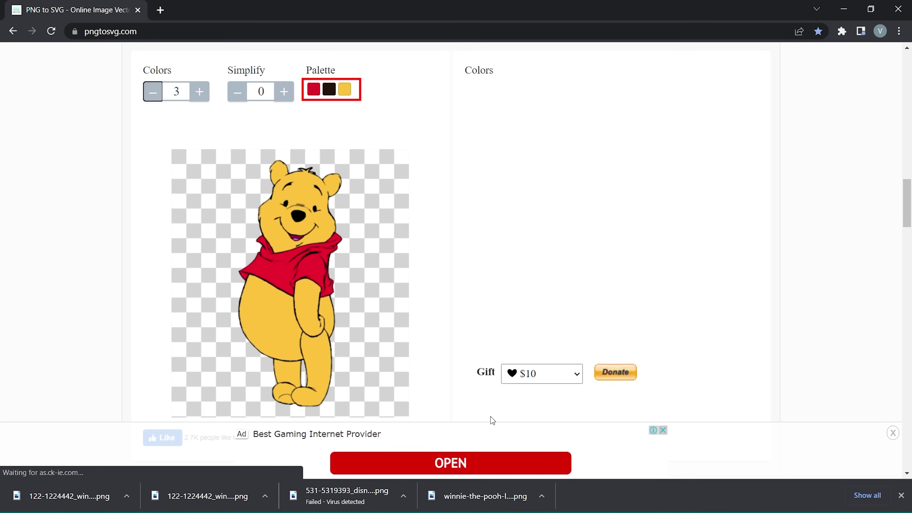
pyautogui.scroll(-2, 490, 416)
pyautogui.click(429, 369)
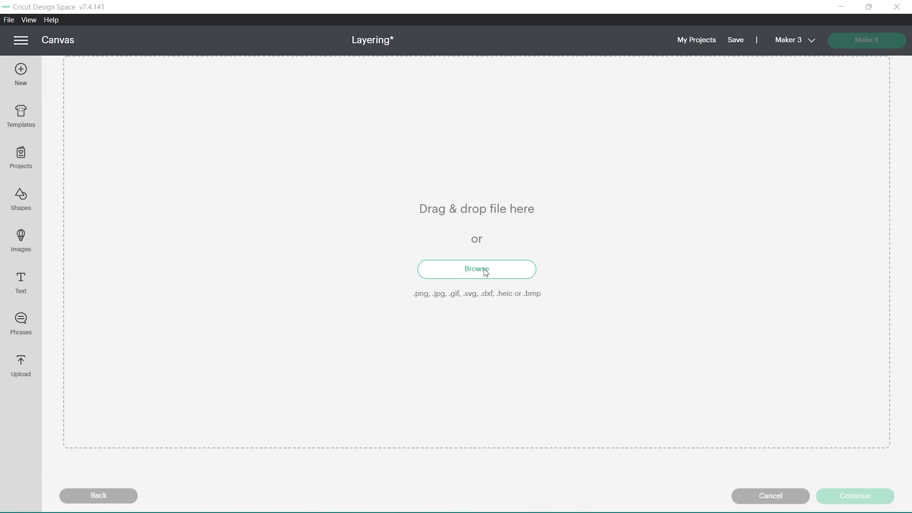
# Upload the image2vector SVG under a name starting 'Po' and select its thumbnail.
pyautogui.click(484, 268)
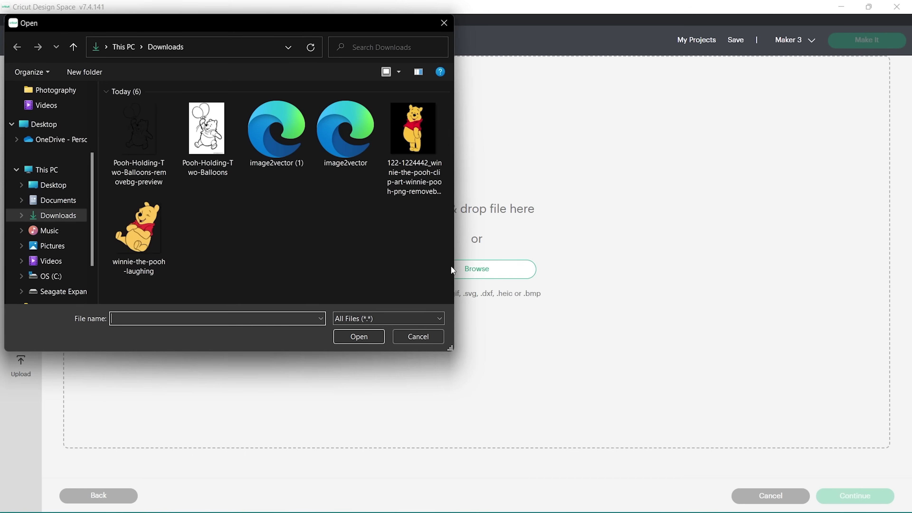
pyautogui.doubleClick(359, 148)
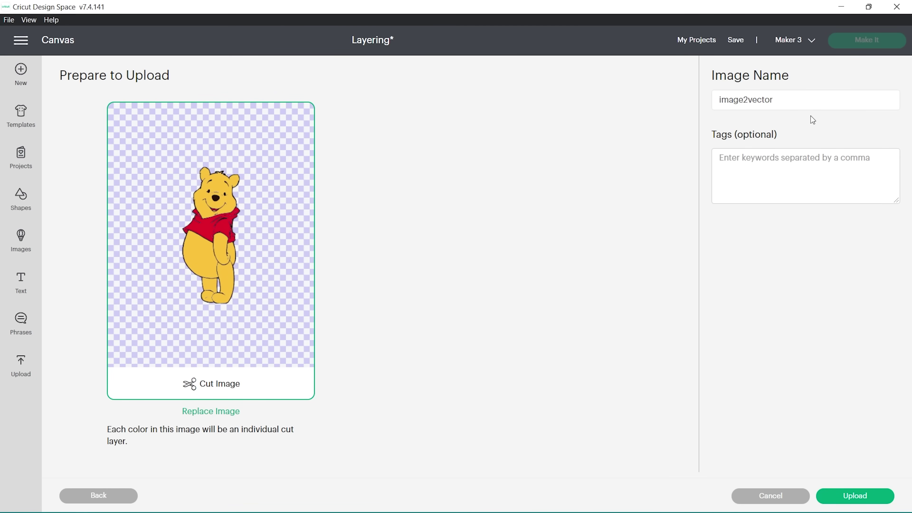
pyautogui.write('Po')
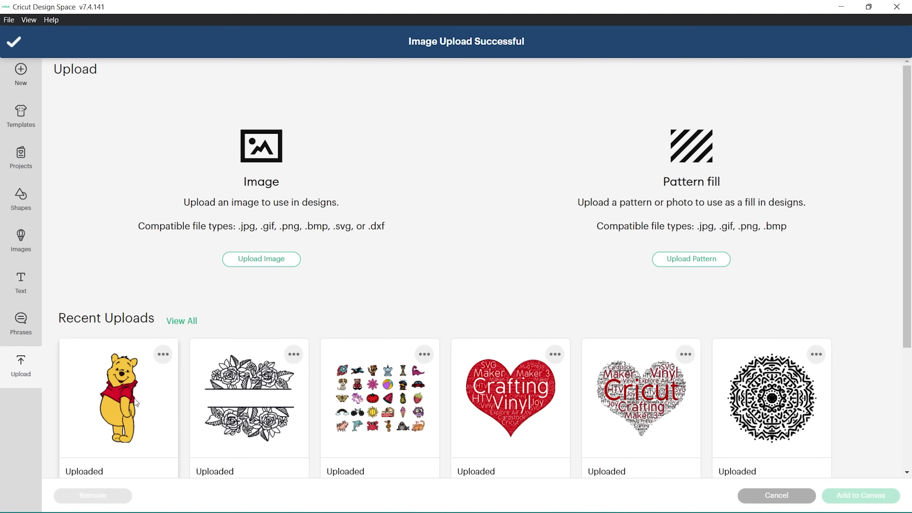
pyautogui.click(135, 402)
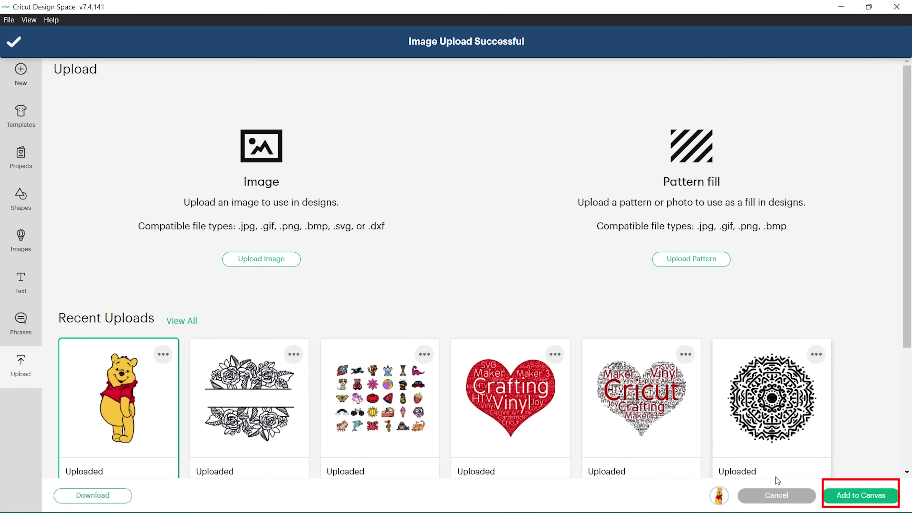
# Add the uploaded Pooh to the canvas and position it further right.
pyautogui.click(860, 495)
pyautogui.moveTo(203, 234); pyautogui.dragTo(308, 248)
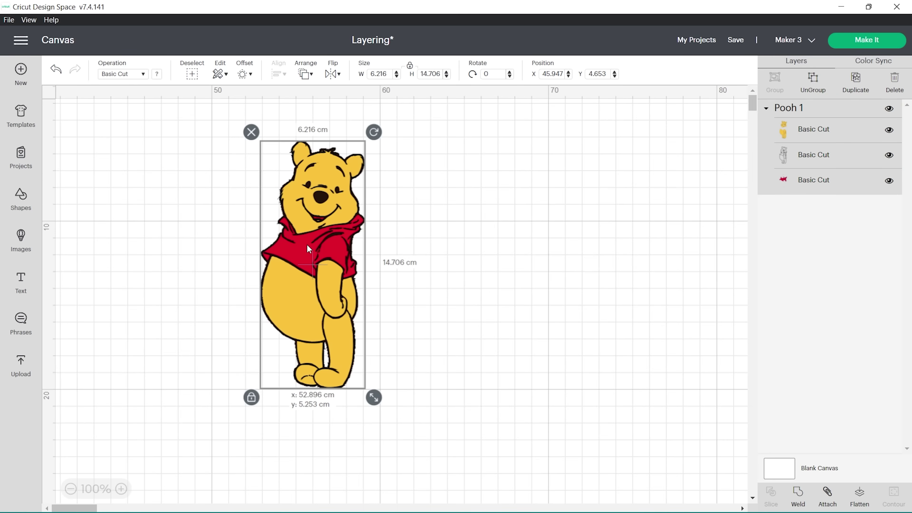
pyautogui.moveTo(308, 248); pyautogui.dragTo(308, 248)
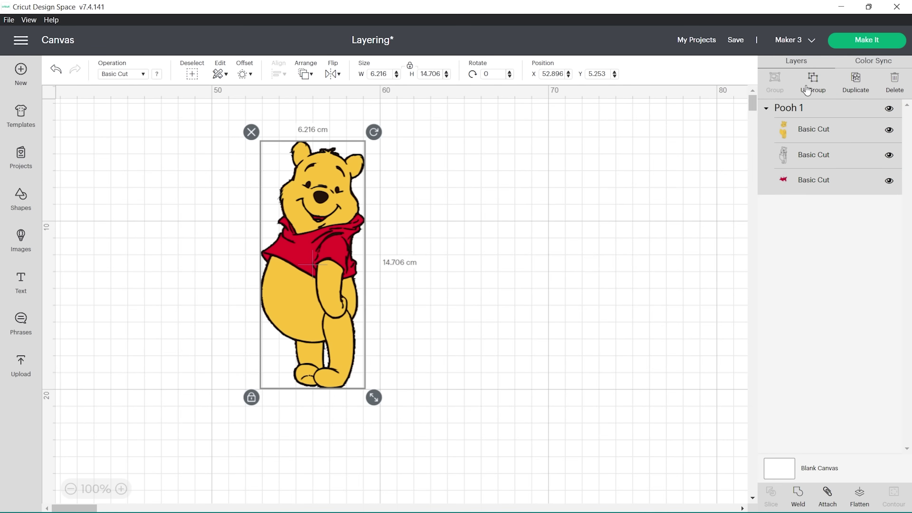
# Ungroup Pooh 1: yellow fur to the right, black outline left, red shirt in the middle.
pyautogui.click(807, 89)
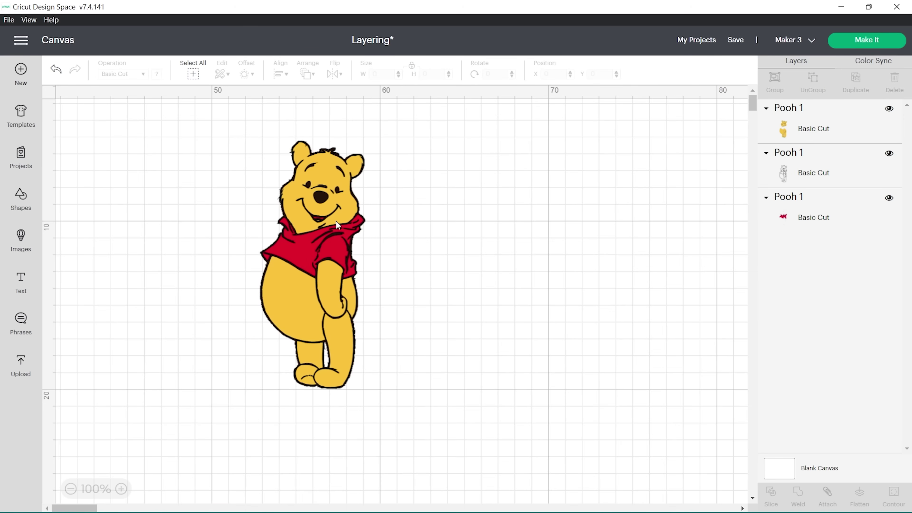
pyautogui.click(332, 210)
pyautogui.moveTo(332, 210); pyautogui.dragTo(527, 213)
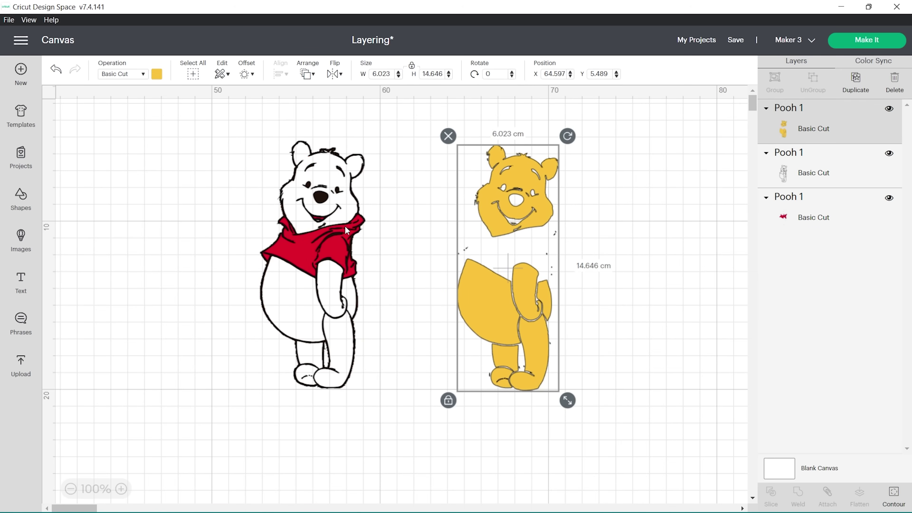
pyautogui.moveTo(318, 248); pyautogui.dragTo(154, 244)
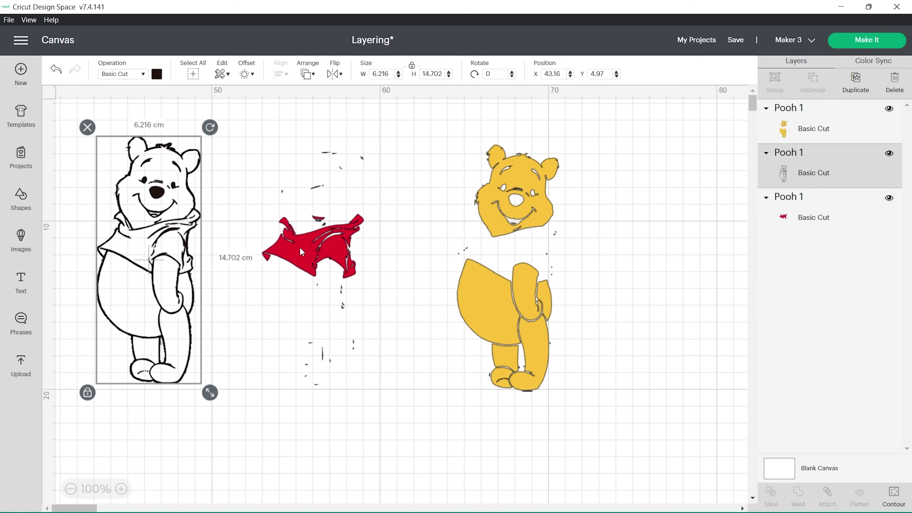
pyautogui.moveTo(299, 247); pyautogui.dragTo(358, 255)
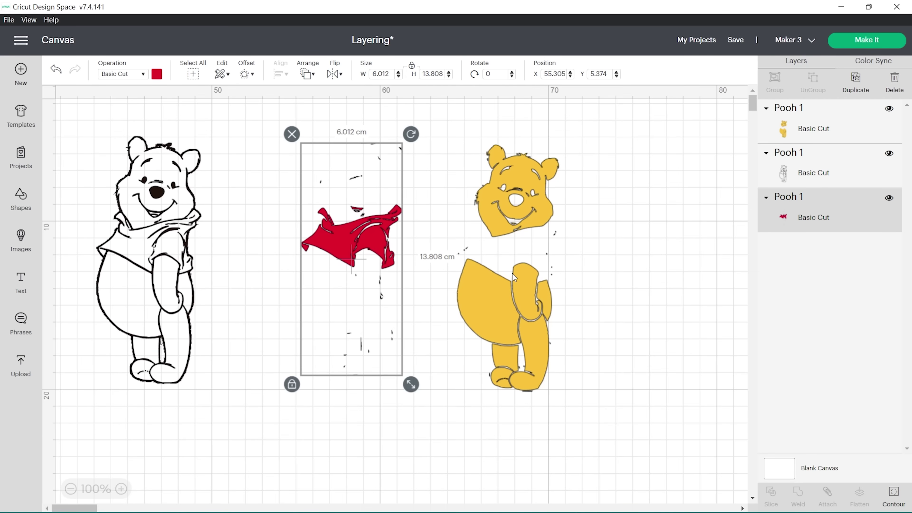
pyautogui.click(517, 269)
pyautogui.click(171, 208)
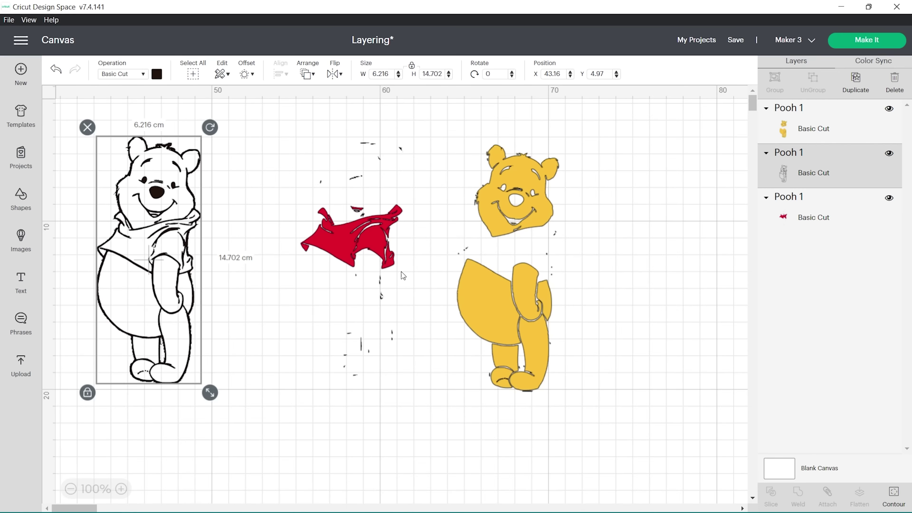
# Hide all inner contours of the black outline layer, leaving a solid silhouette.
pyautogui.click(893, 502)
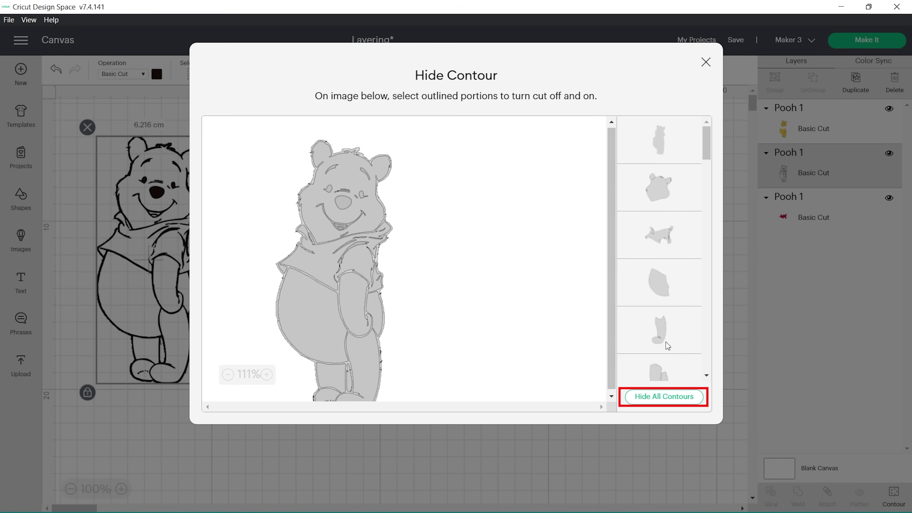
pyautogui.click(673, 395)
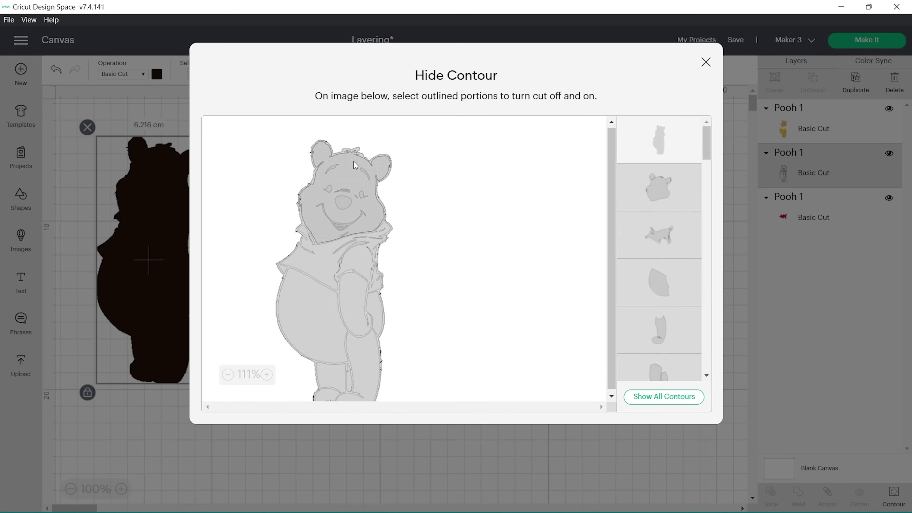
pyautogui.click(413, 461)
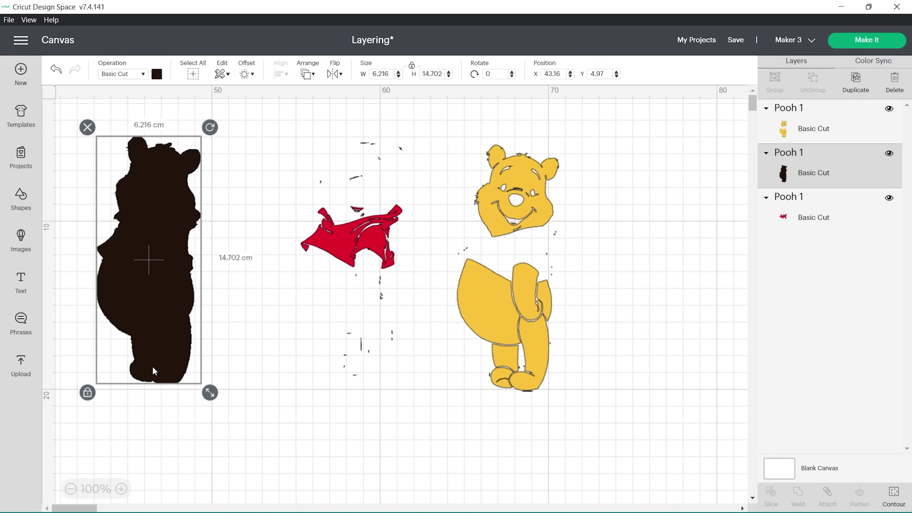
# Hide all inner contours on the red shirt layer.
pyautogui.click(364, 254)
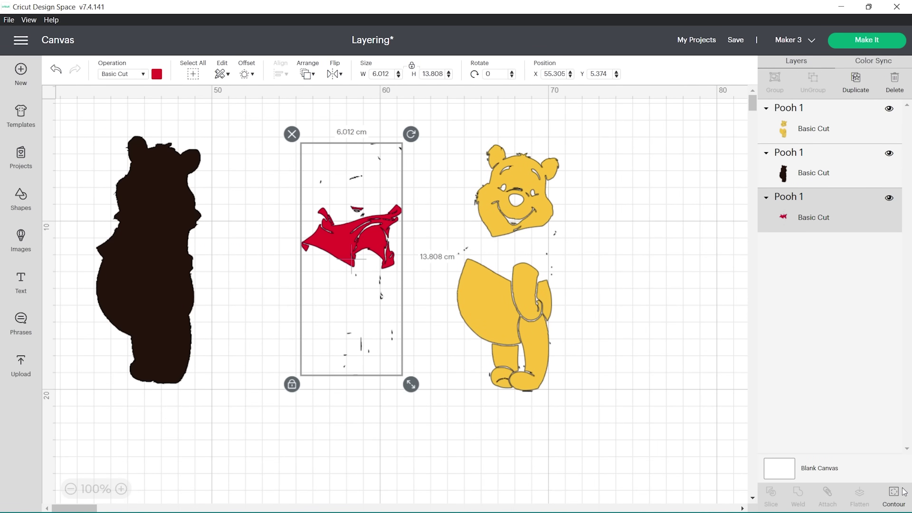
pyautogui.click(892, 492)
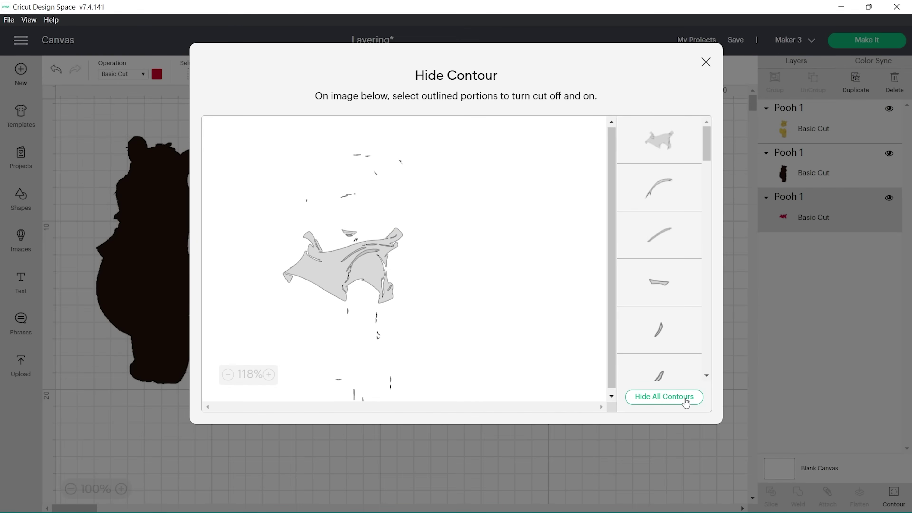
pyautogui.click(686, 402)
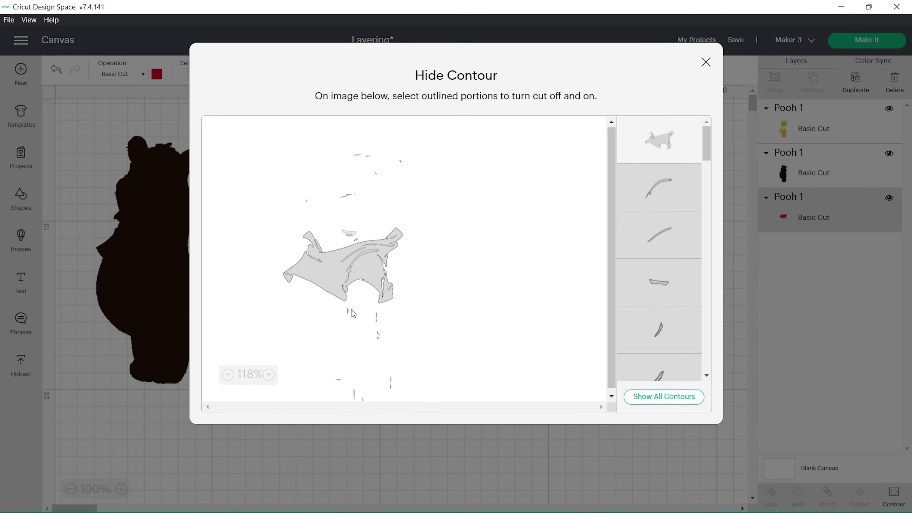
pyautogui.moveTo(423, 60); pyautogui.dragTo(641, 76)
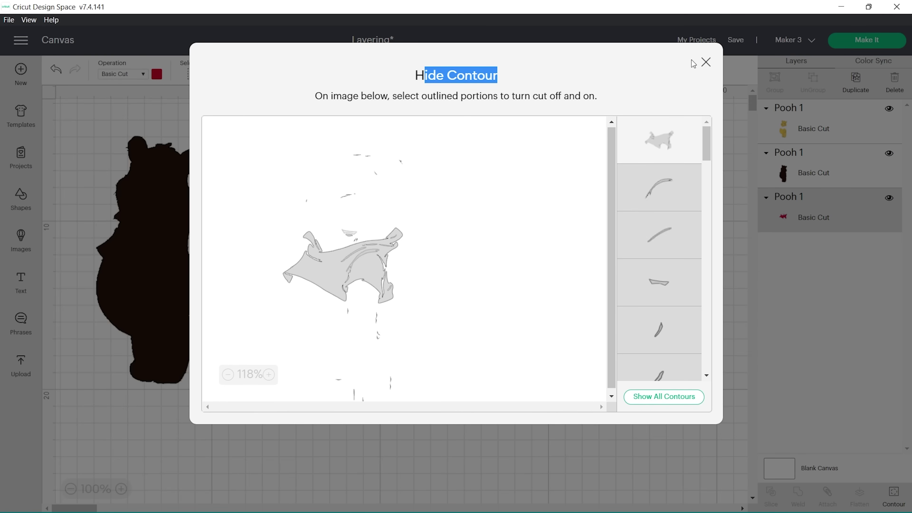
pyautogui.click(706, 62)
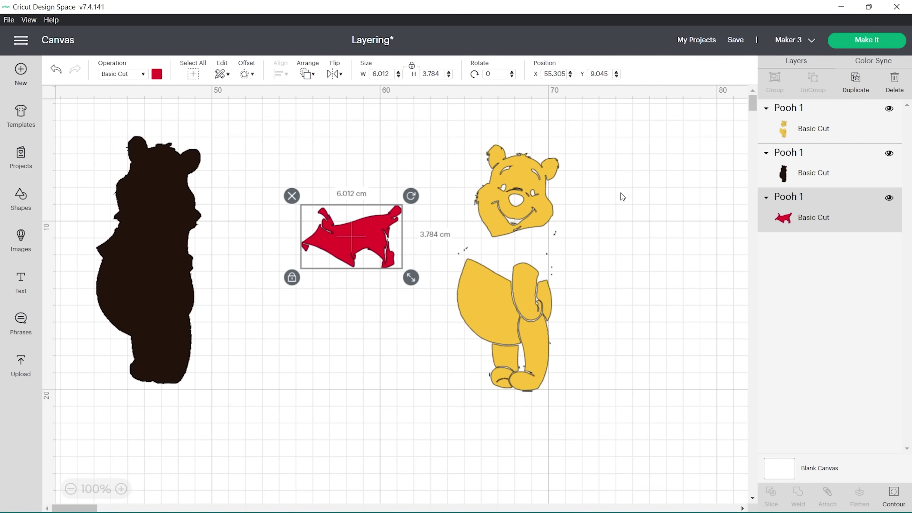
# Restore the shirt's small inner cut and long fold line, then move it onto the silhouette.
pyautogui.click(898, 494)
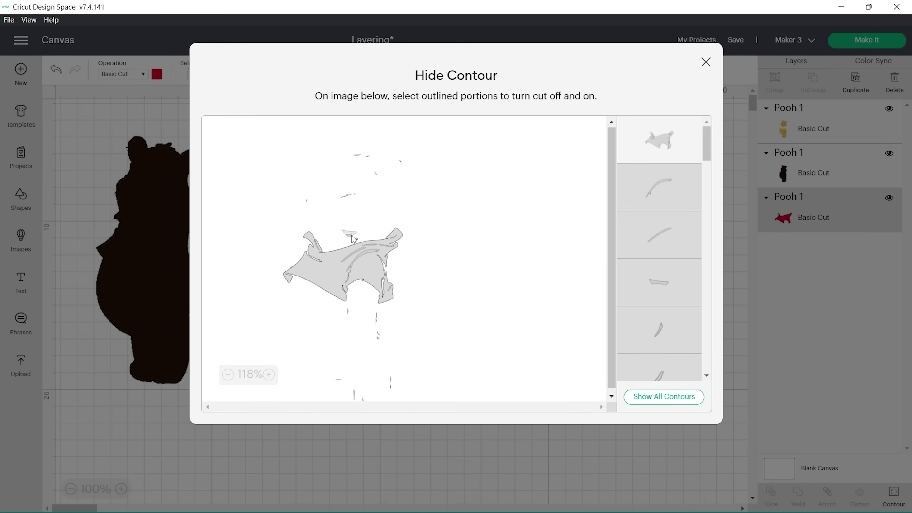
pyautogui.click(354, 230)
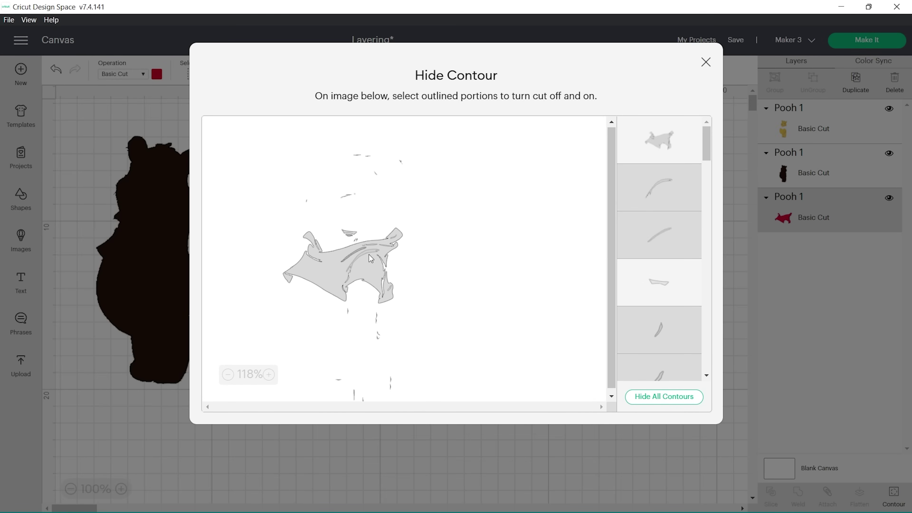
pyautogui.click(357, 251)
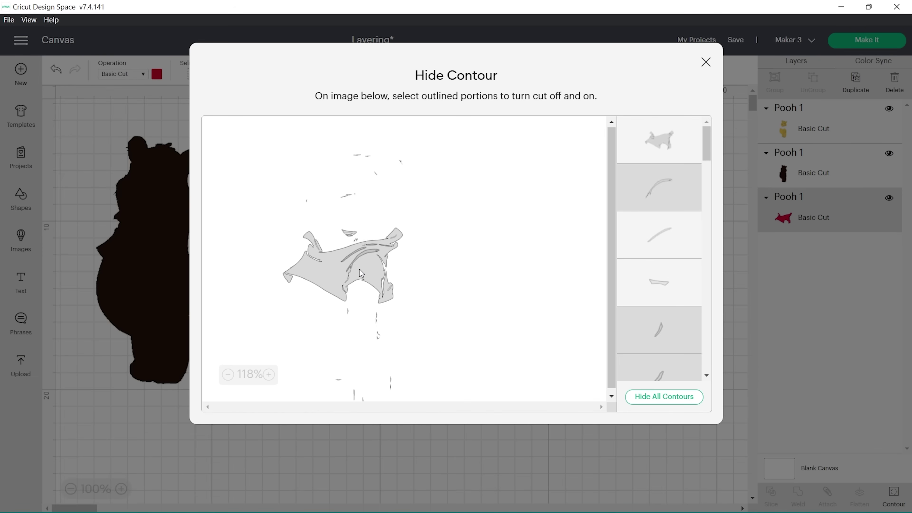
pyautogui.click(185, 247)
pyautogui.moveTo(201, 240); pyautogui.dragTo(145, 250)
# Hide the yellow layer's contours, keeping only body, arm, leg, foot, mouth and left eye cuts.
pyautogui.moveTo(473, 303); pyautogui.dragTo(361, 293)
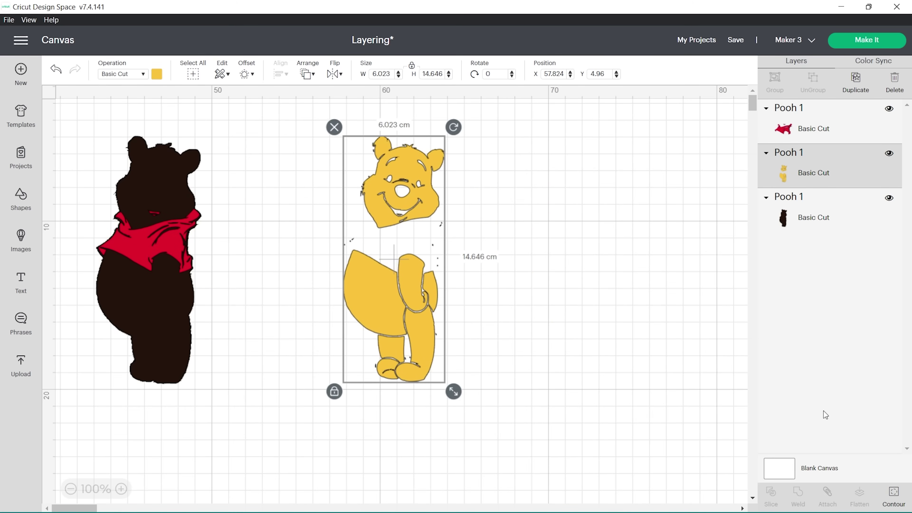
pyautogui.click(890, 494)
pyautogui.click(675, 397)
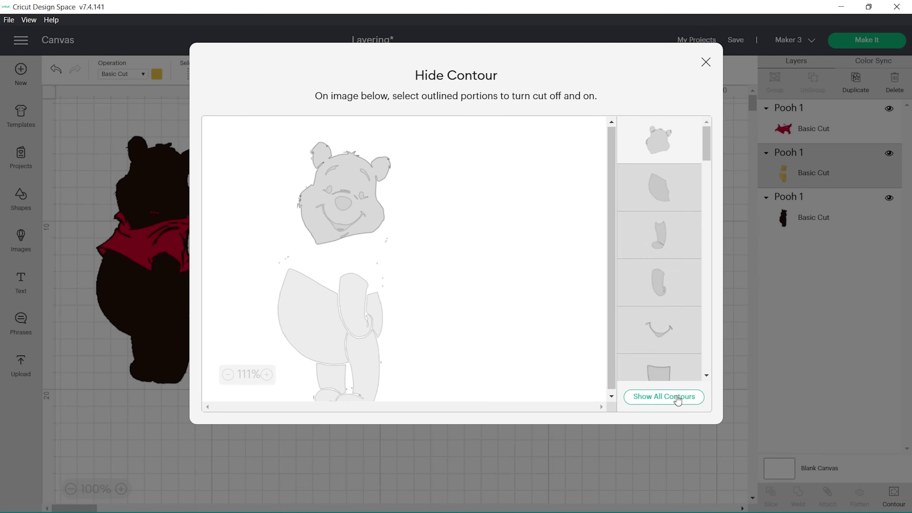
pyautogui.click(327, 318)
pyautogui.click(353, 313)
pyautogui.click(358, 365)
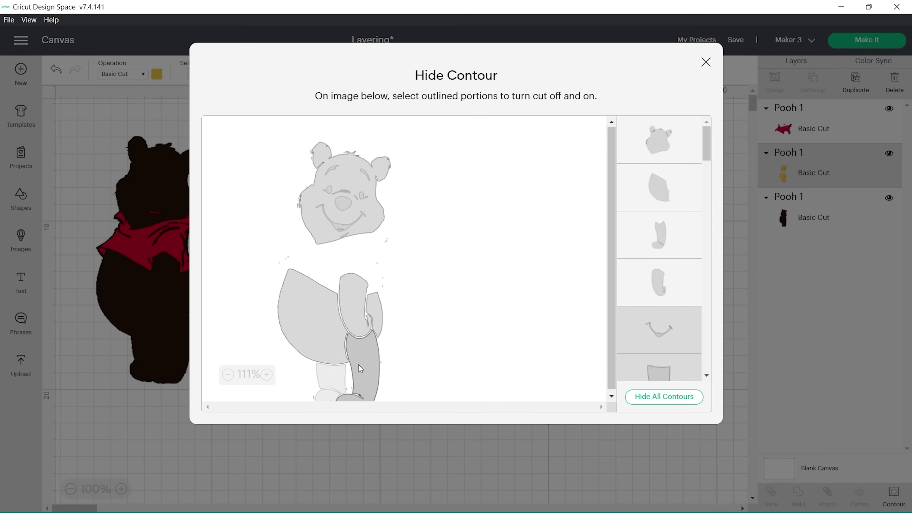
pyautogui.click(338, 391)
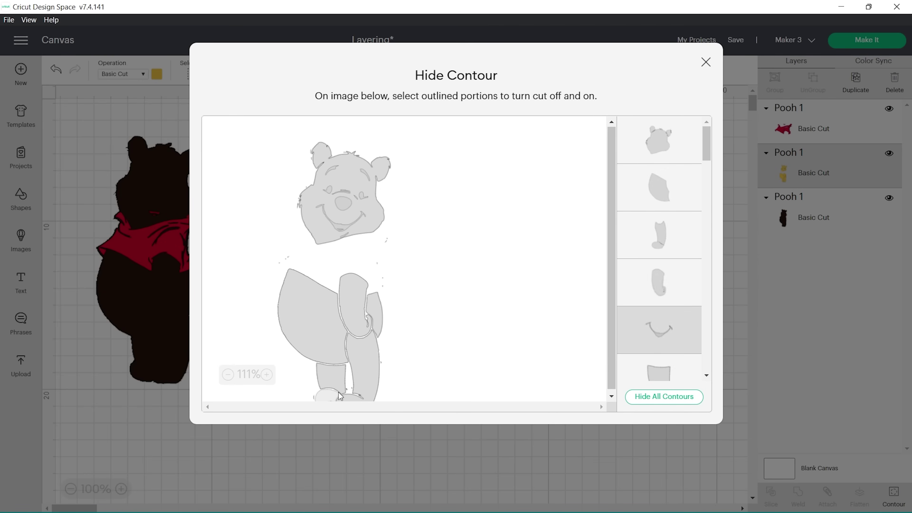
pyautogui.click(343, 224)
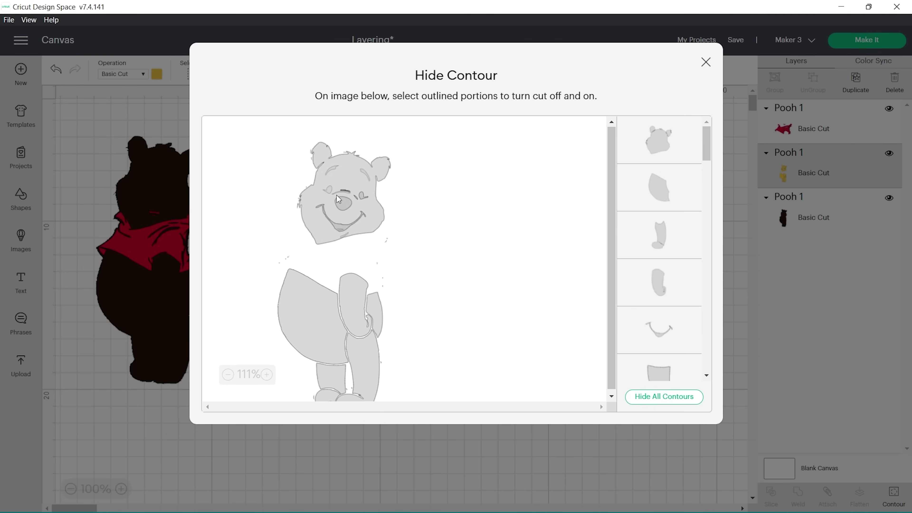
pyautogui.click(329, 186)
pyautogui.click(481, 456)
# Bring the yellow Pooh layer to the top of the stack with Send to Front.
pyautogui.moveTo(416, 339); pyautogui.dragTo(364, 354)
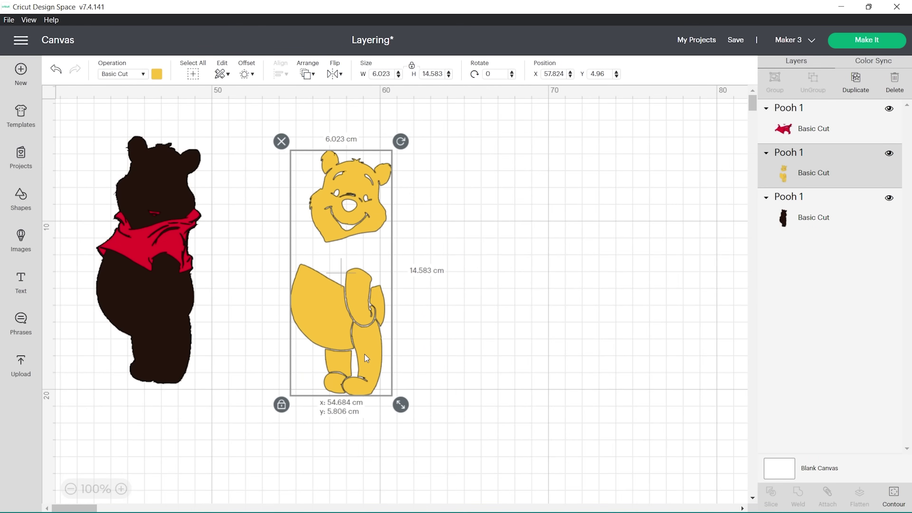
pyautogui.rightClick(364, 354)
pyautogui.click(401, 392)
# Test the yellow Pooh over the silhouette, move it back off, and edit the black layer's contours.
pyautogui.moveTo(296, 324); pyautogui.dragTo(163, 317)
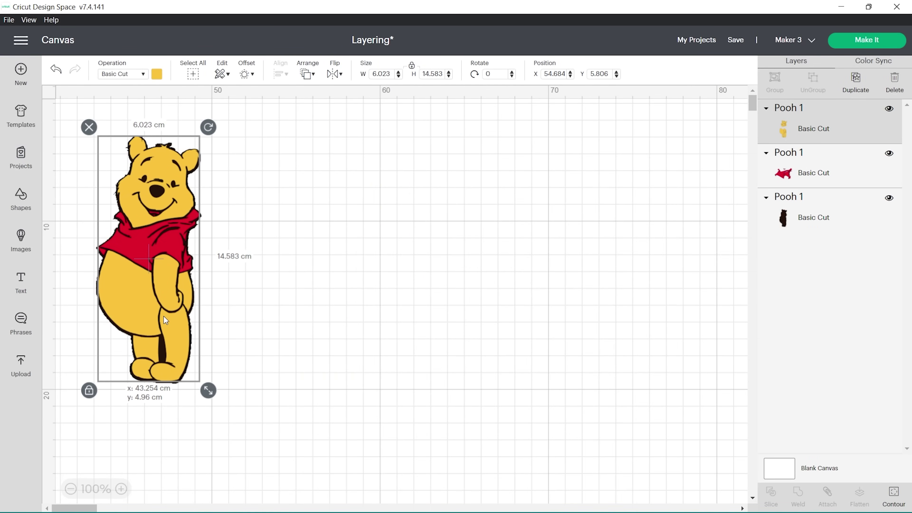
pyautogui.moveTo(164, 316); pyautogui.dragTo(164, 316)
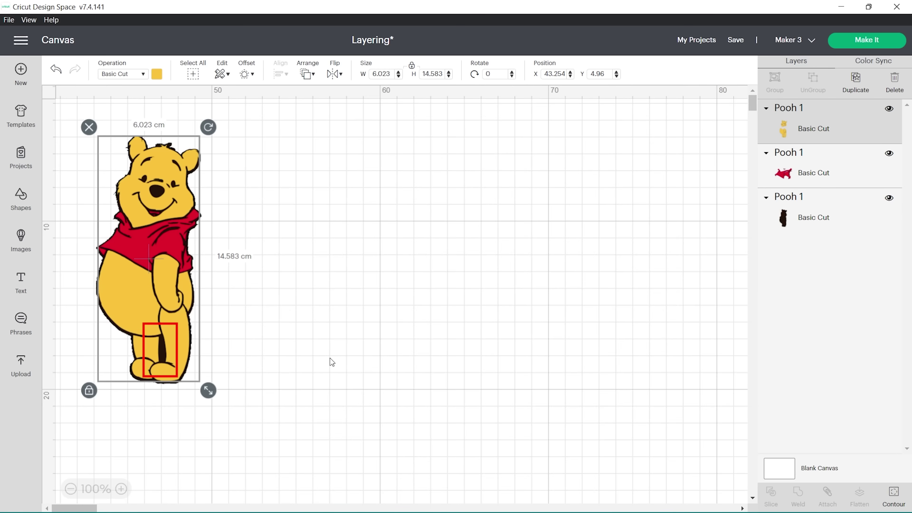
pyautogui.moveTo(182, 305); pyautogui.dragTo(406, 311)
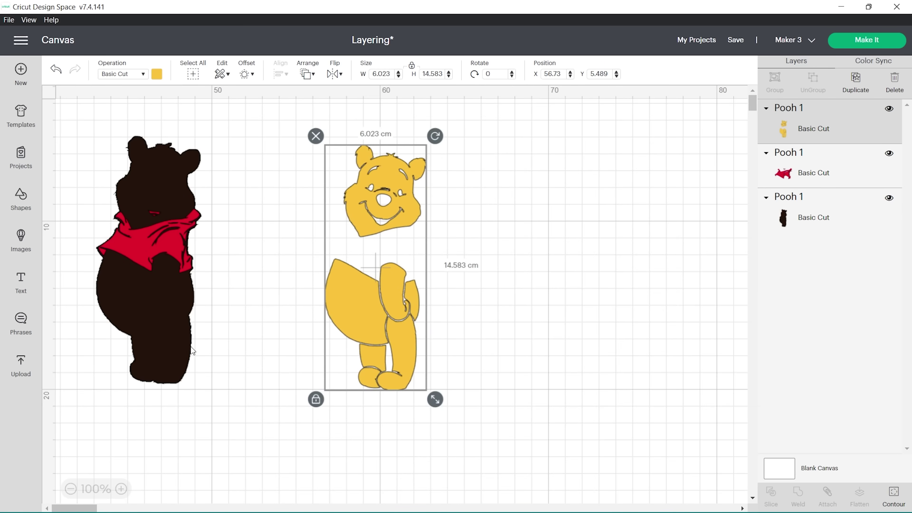
pyautogui.click(181, 349)
pyautogui.click(893, 495)
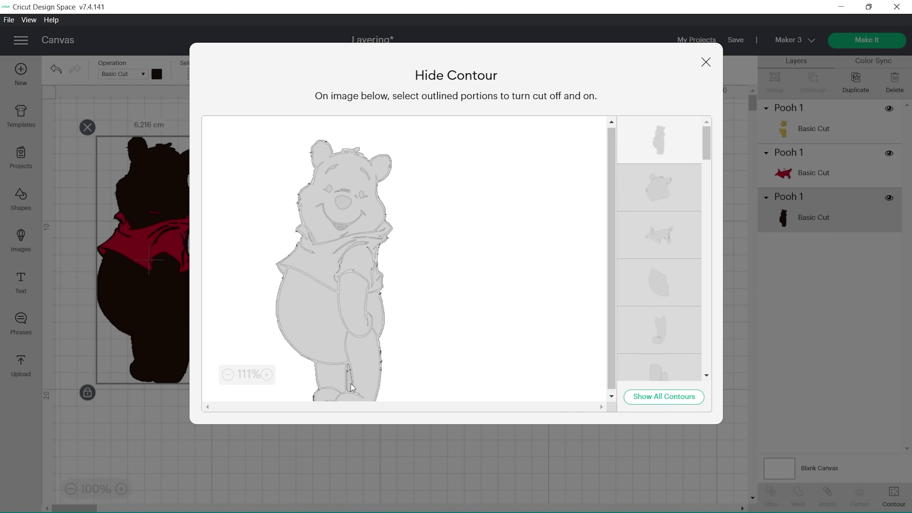
# Stack the yellow Pooh onto the black silhouette, then view the yellow and red mats.
pyautogui.click(385, 449)
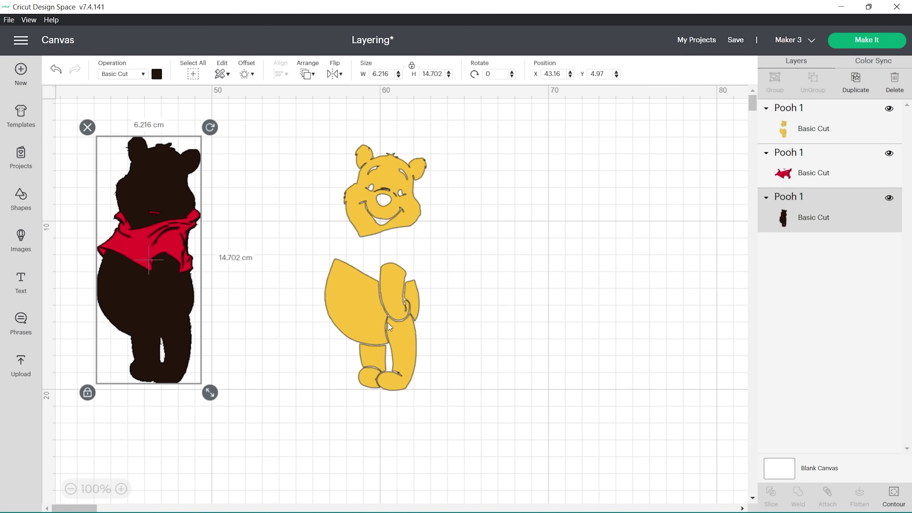
pyautogui.moveTo(388, 323); pyautogui.dragTo(156, 313)
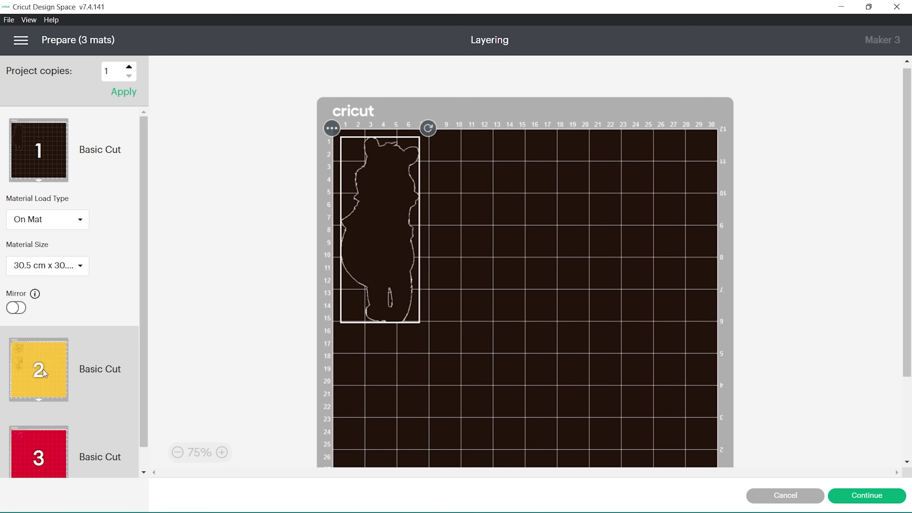
pyautogui.click(43, 372)
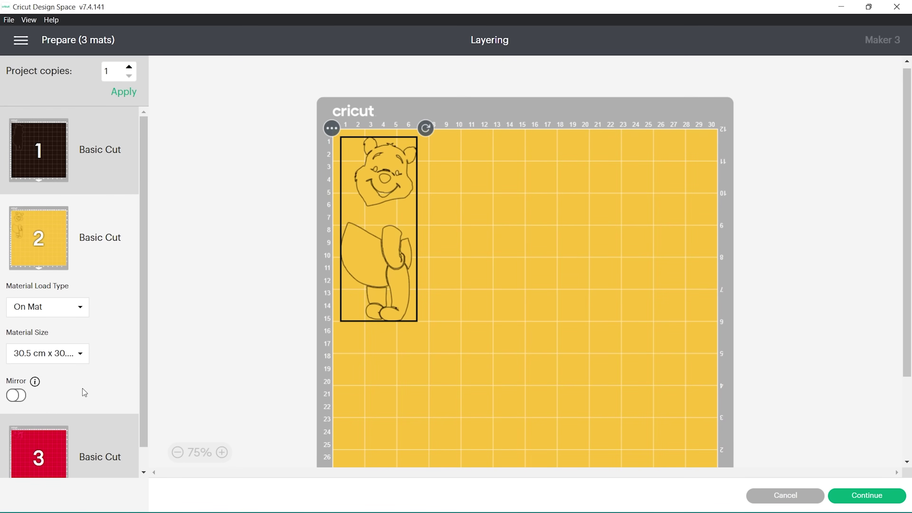
pyautogui.click(45, 440)
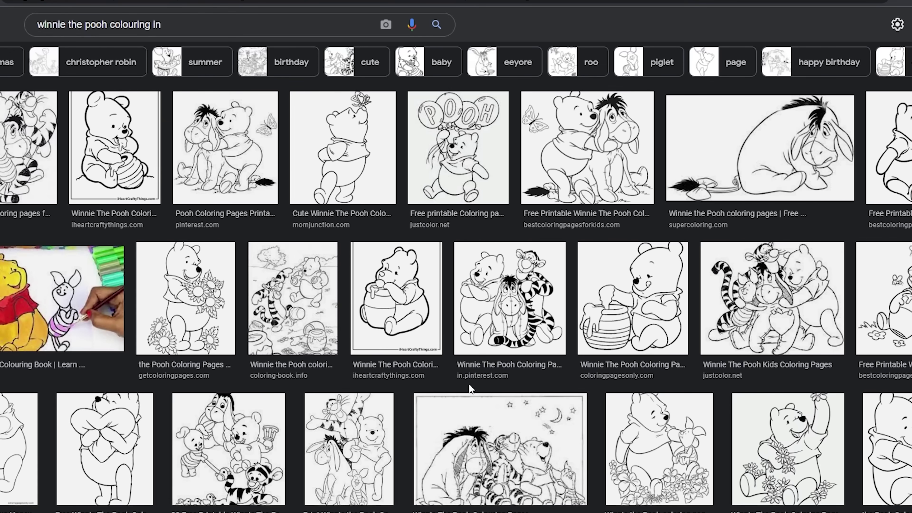
# Scroll through the black-and-white Winnie the Pooh colouring-page results.
pyautogui.scroll(-3, 469, 384)
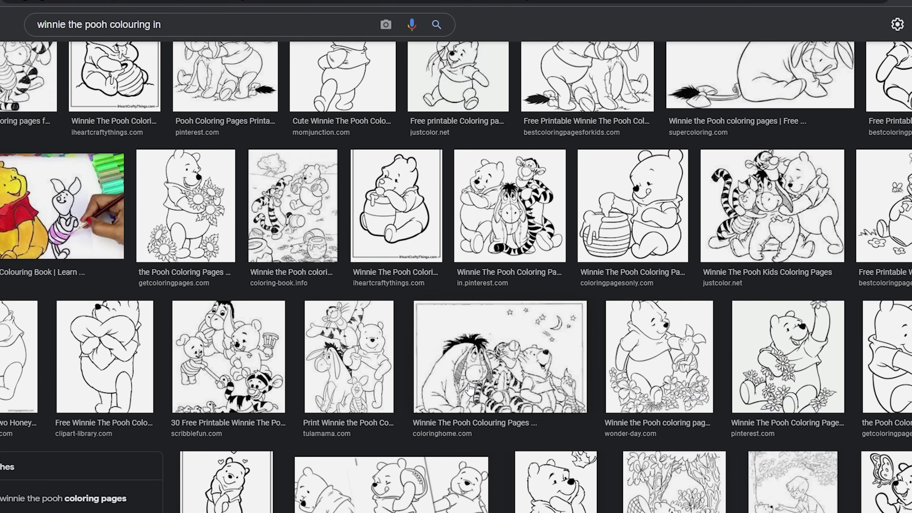
pyautogui.scroll(-1, 468, 388)
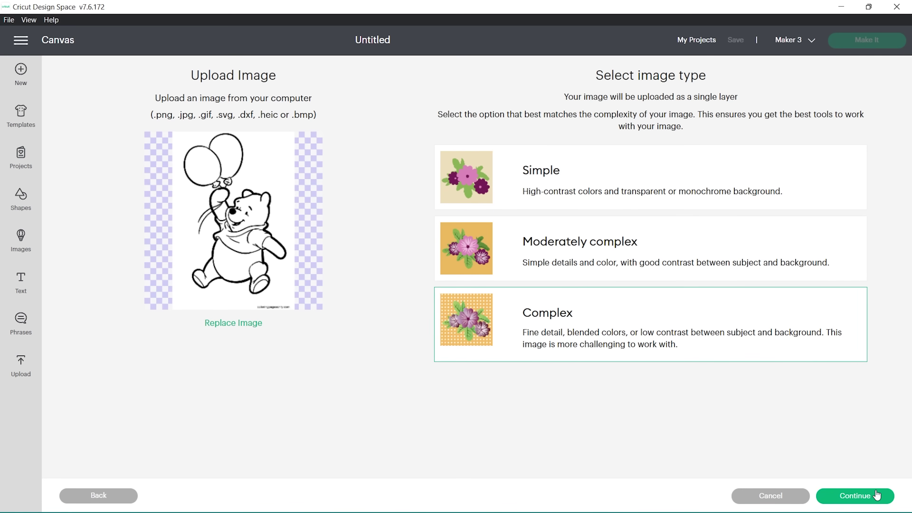
# Remove the white background and clear both balloon, face and raised-arm interiors.
pyautogui.click(876, 494)
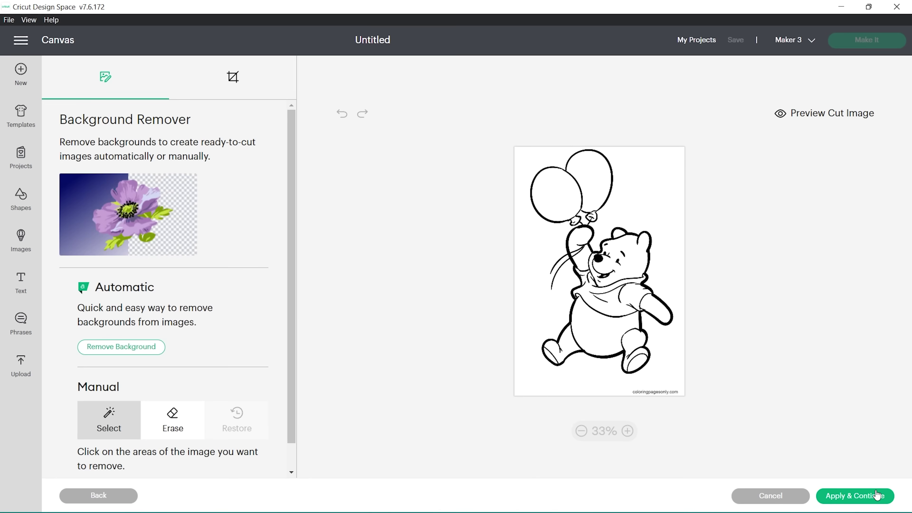
pyautogui.click(527, 254)
pyautogui.click(555, 194)
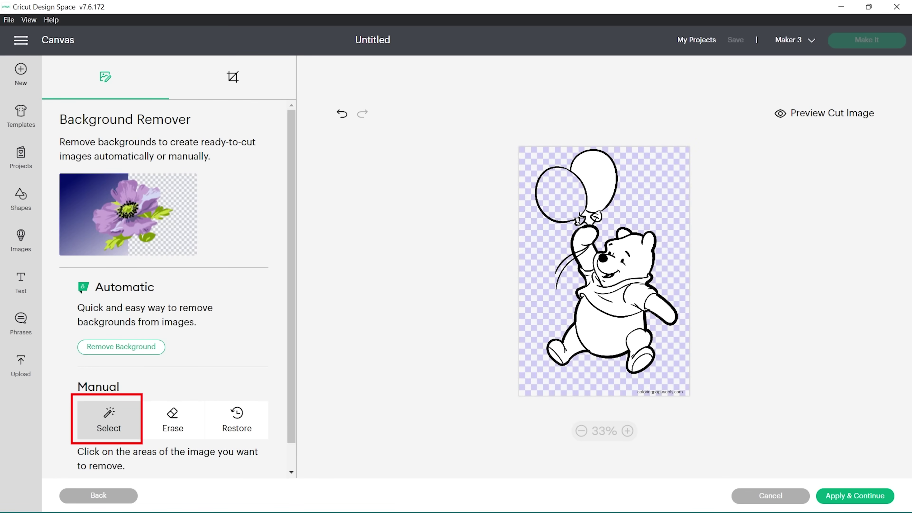
pyautogui.click(598, 206)
pyautogui.click(621, 252)
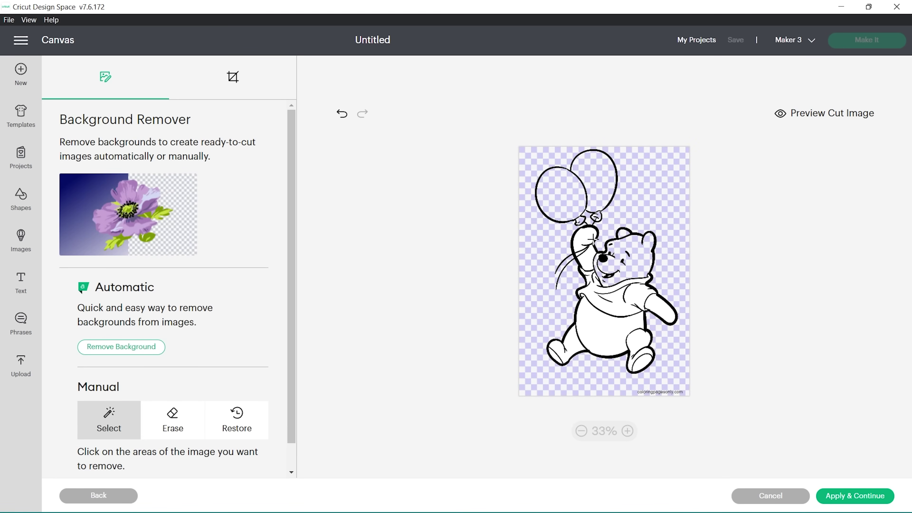
pyautogui.click(593, 240)
# Clear the remaining shirt, belly, leg and foot interiors, then apply the background removal.
pyautogui.click(589, 262)
pyautogui.click(609, 308)
pyautogui.click(597, 342)
pyautogui.click(568, 344)
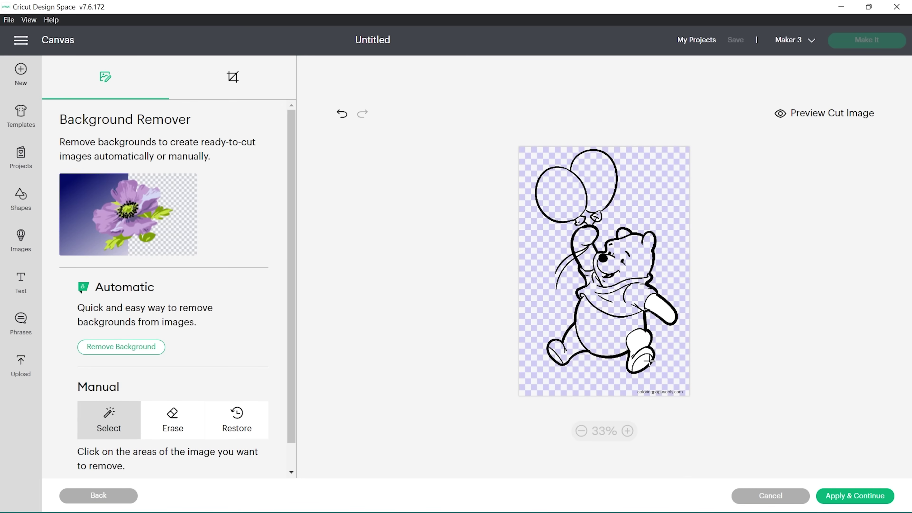
pyautogui.click(646, 361)
pyautogui.click(639, 339)
pyautogui.click(659, 310)
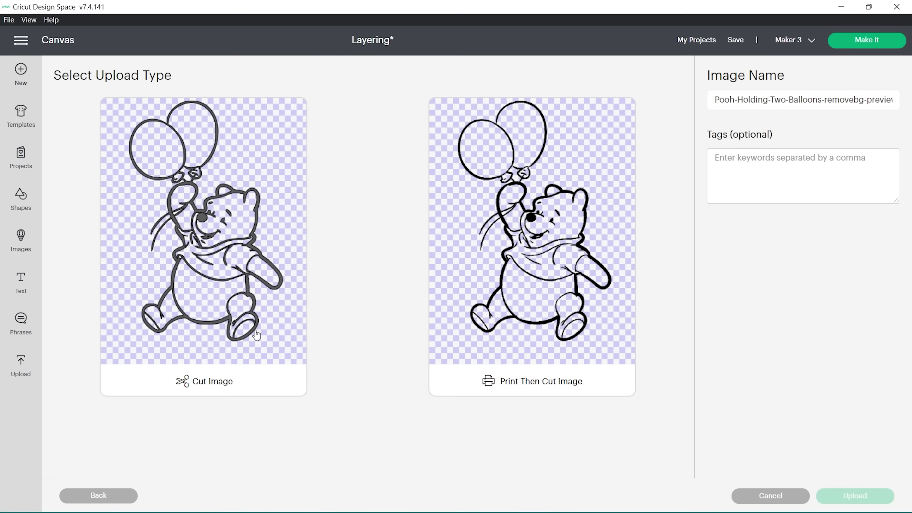
# Upload as a cut image, add it to the canvas, and resize to 10.609 × 16.641 cm.
pyautogui.click(308, 352)
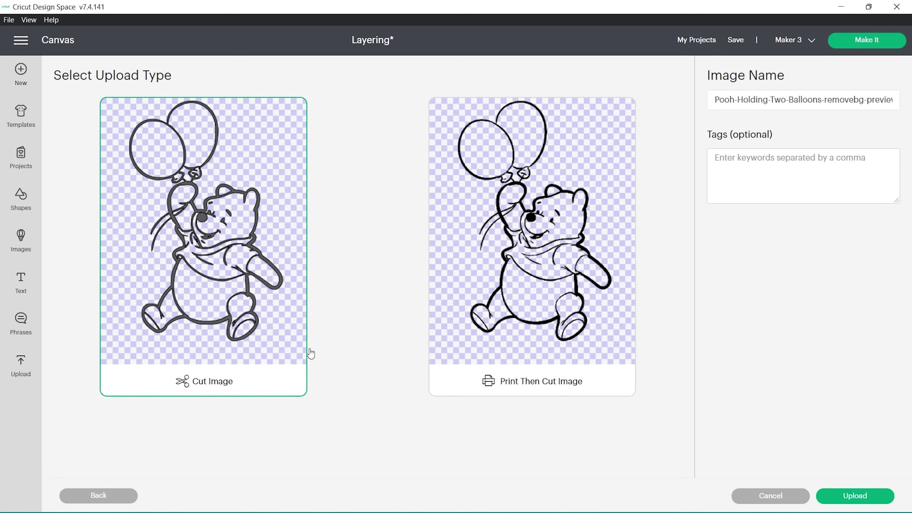
pyautogui.click(826, 489)
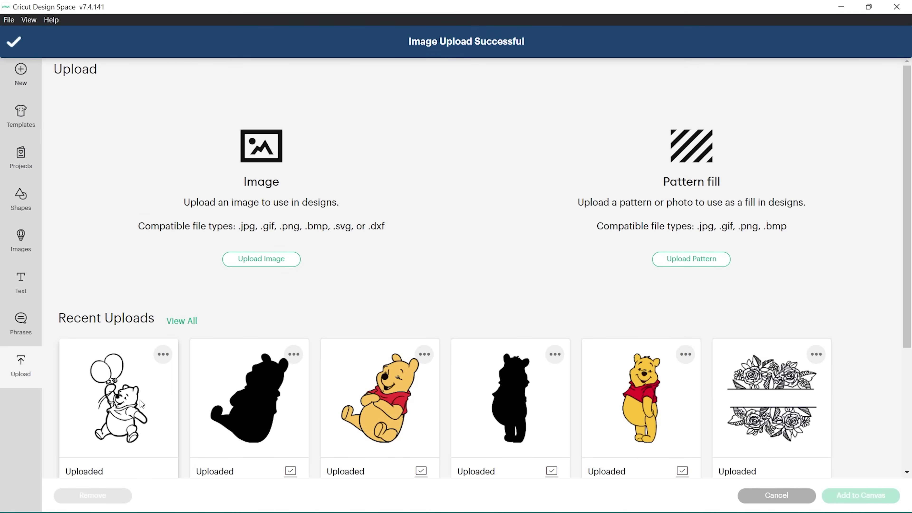
pyautogui.click(142, 403)
pyautogui.click(860, 495)
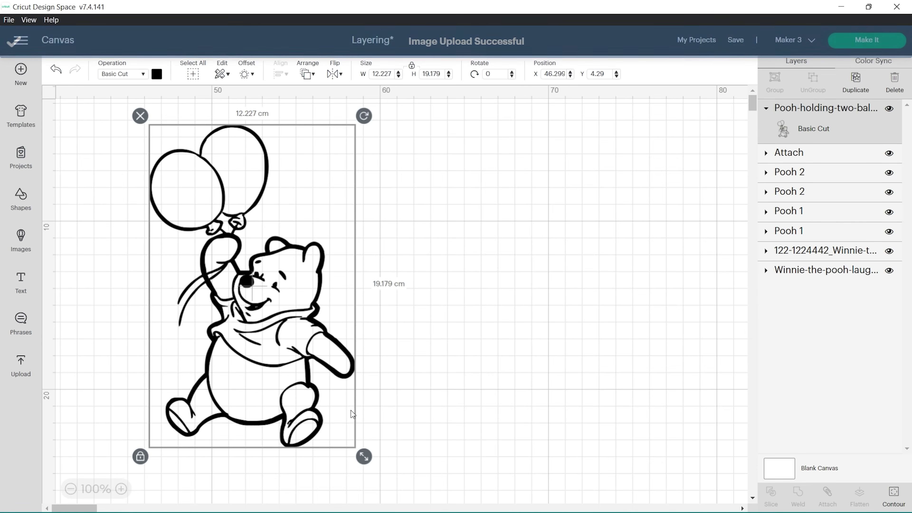
pyautogui.moveTo(363, 456); pyautogui.dragTo(337, 413)
pyautogui.moveTo(255, 361); pyautogui.dragTo(265, 376)
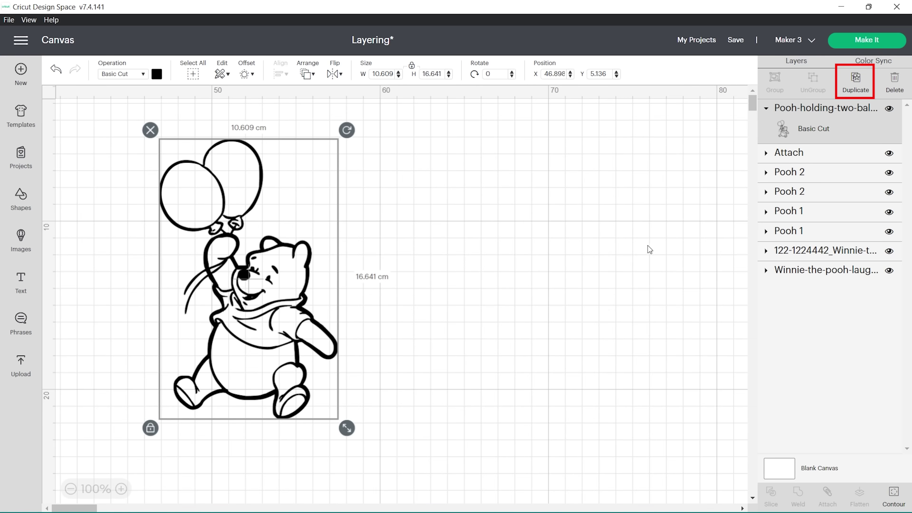
# Duplicate the balloon Pooh beside the original and hide all its contours for a solid silhouette.
pyautogui.click(856, 84)
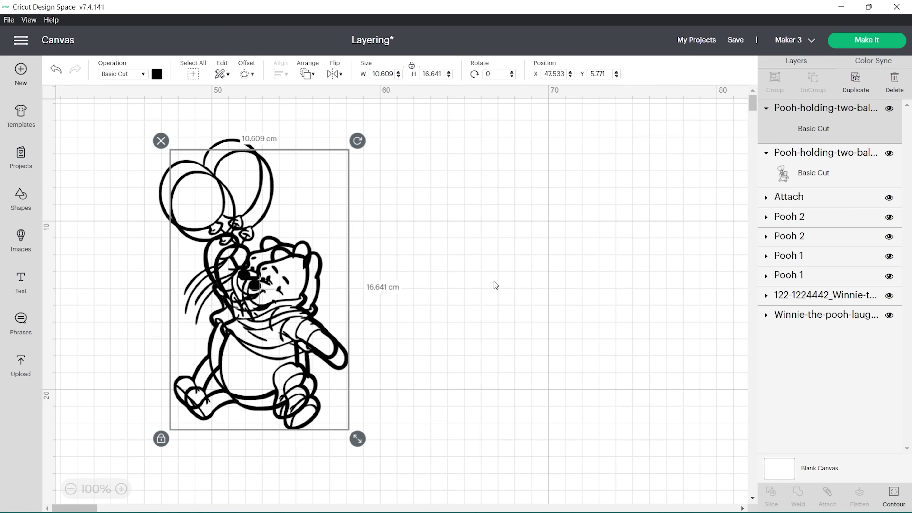
pyautogui.moveTo(295, 311); pyautogui.dragTo(498, 296)
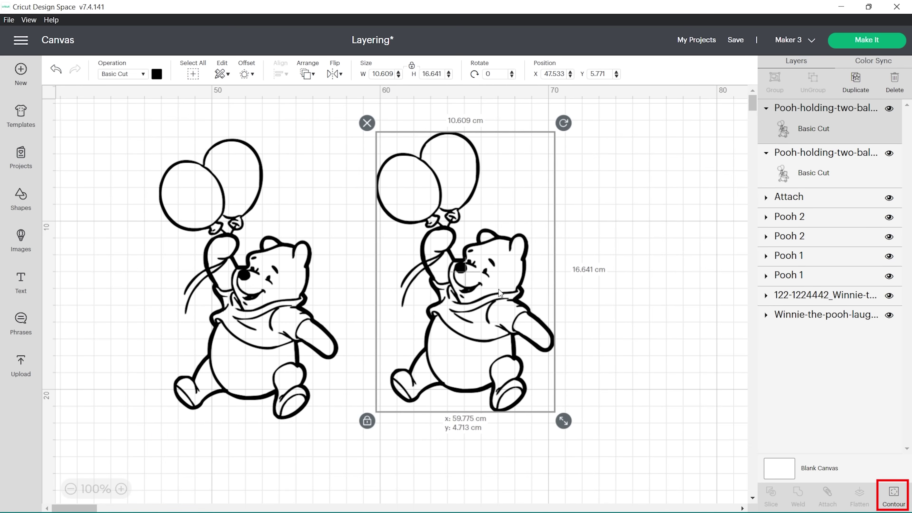
pyautogui.click(893, 495)
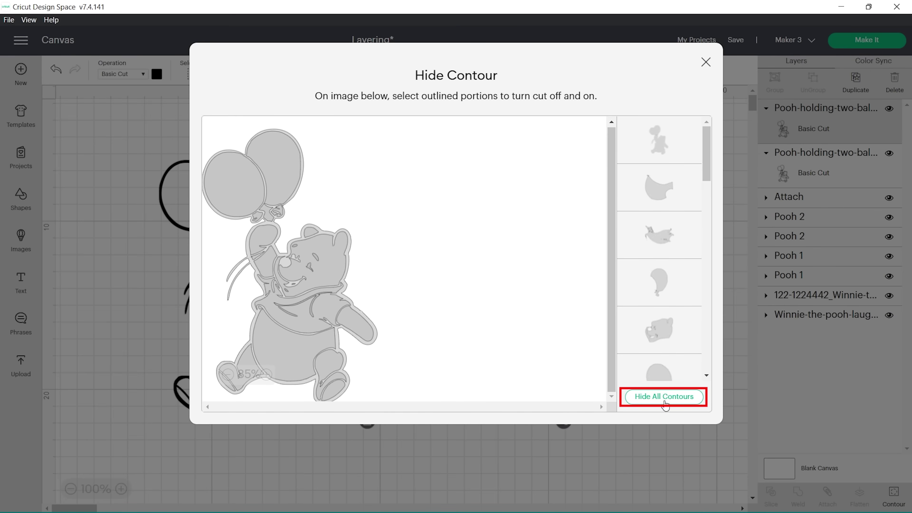
pyautogui.click(664, 398)
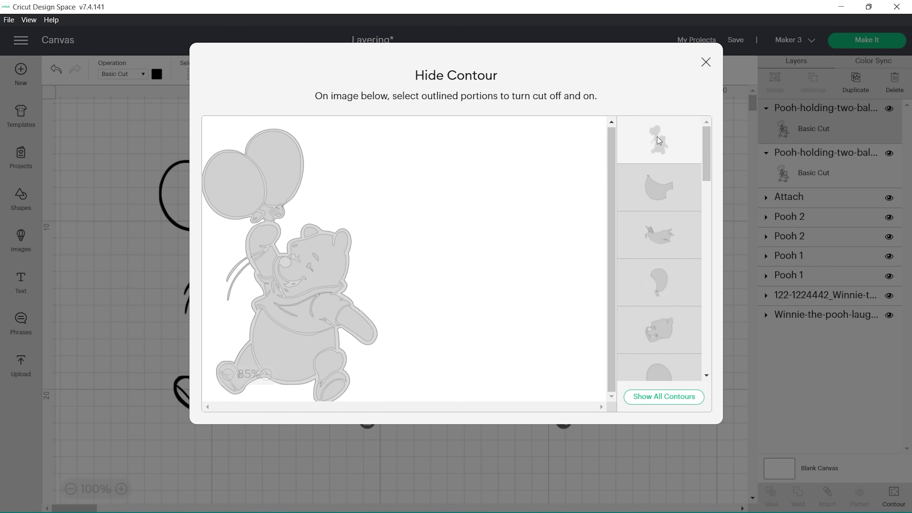
pyautogui.click(479, 446)
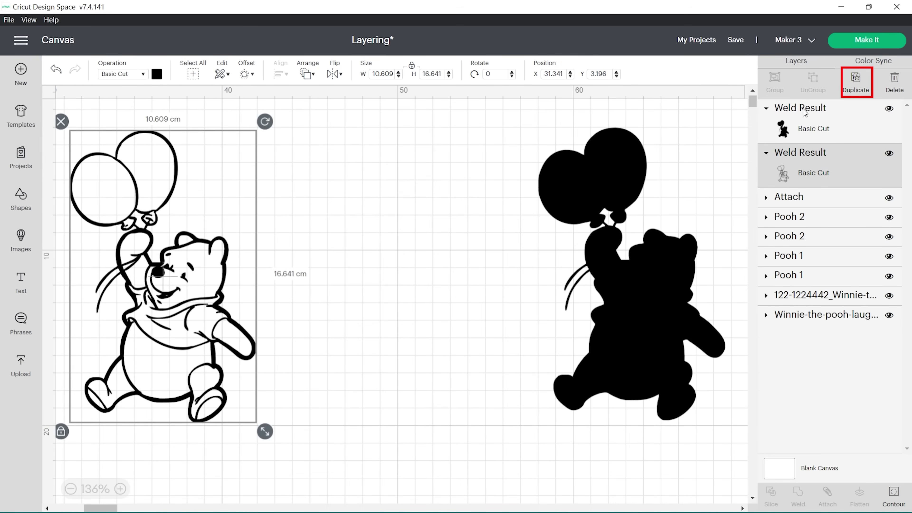
# Duplicate the outline Pooh and keep only the two balloon and shirt cuts.
pyautogui.click(855, 83)
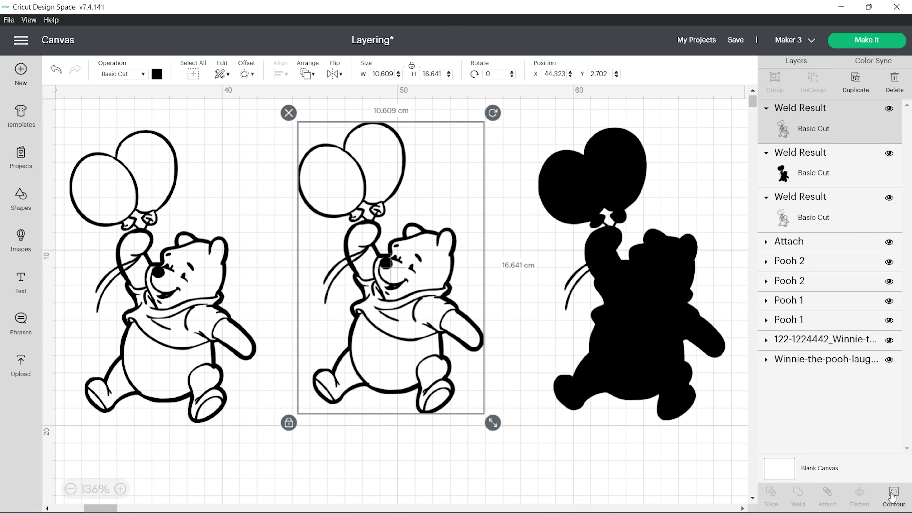
pyautogui.click(893, 496)
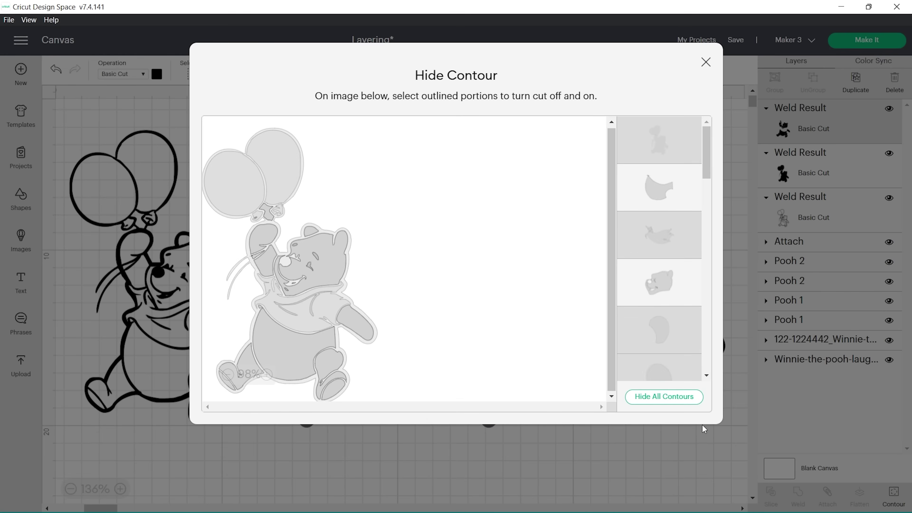
pyautogui.click(646, 397)
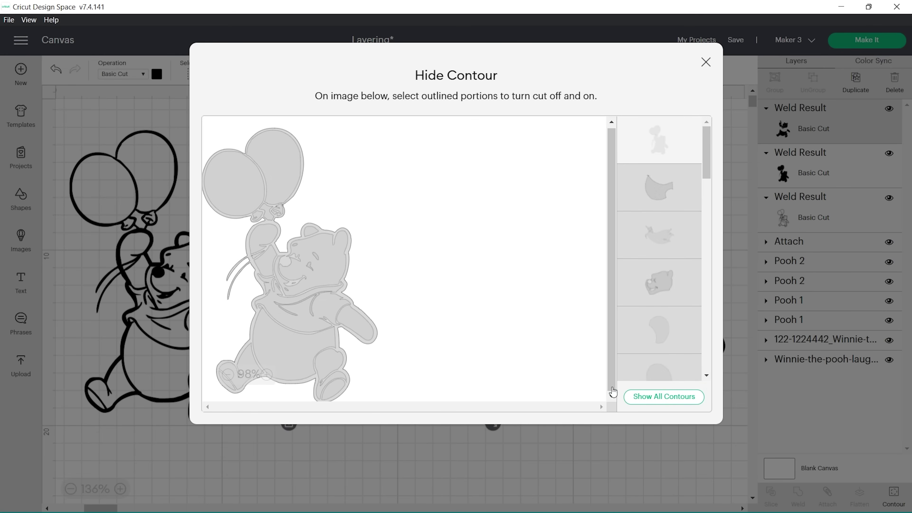
pyautogui.click(238, 188)
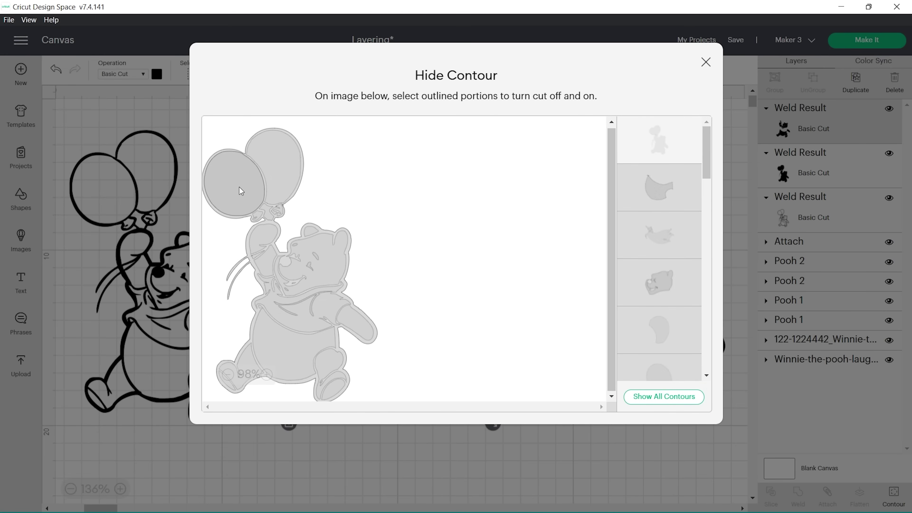
pyautogui.click(287, 166)
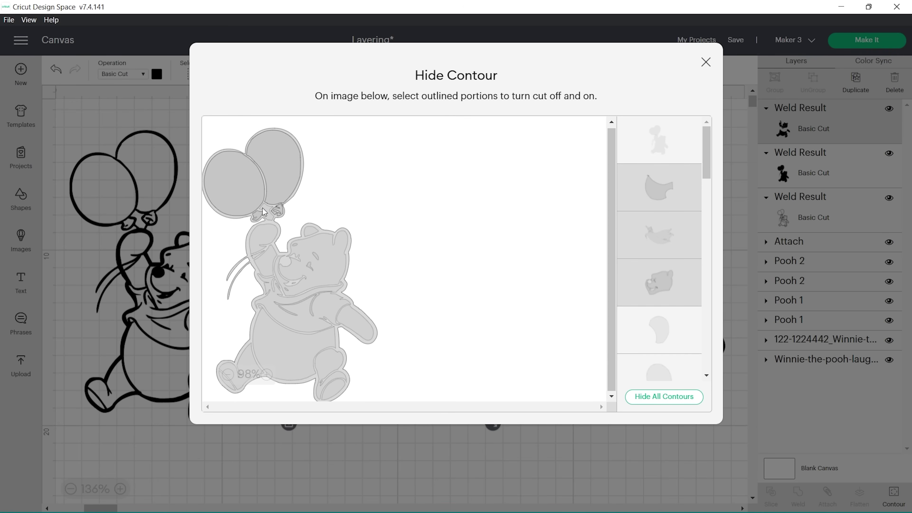
pyautogui.click(315, 326)
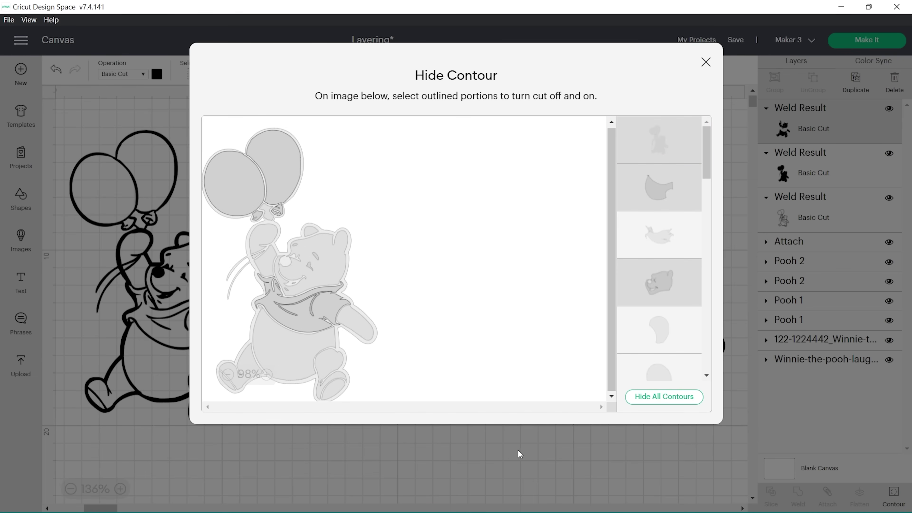
pyautogui.click(510, 456)
# Colour the balloons-and-shirt layer red and place it on the black silhouette.
pyautogui.moveTo(386, 309); pyautogui.dragTo(385, 328)
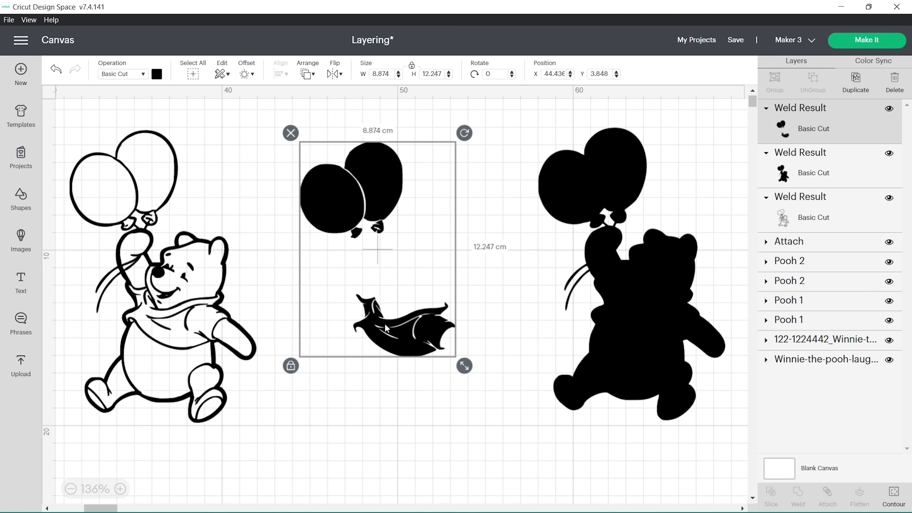
pyautogui.click(157, 74)
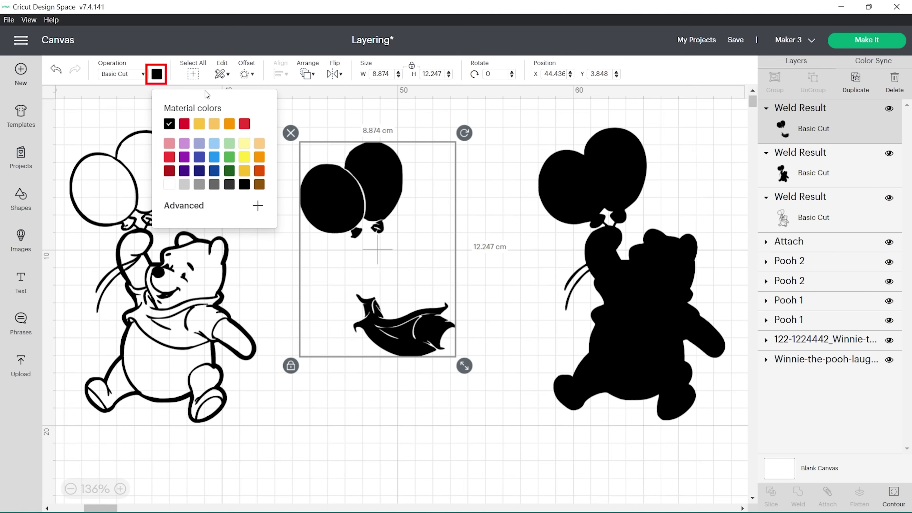
pyautogui.click(184, 123)
pyautogui.moveTo(363, 195); pyautogui.dragTo(604, 184)
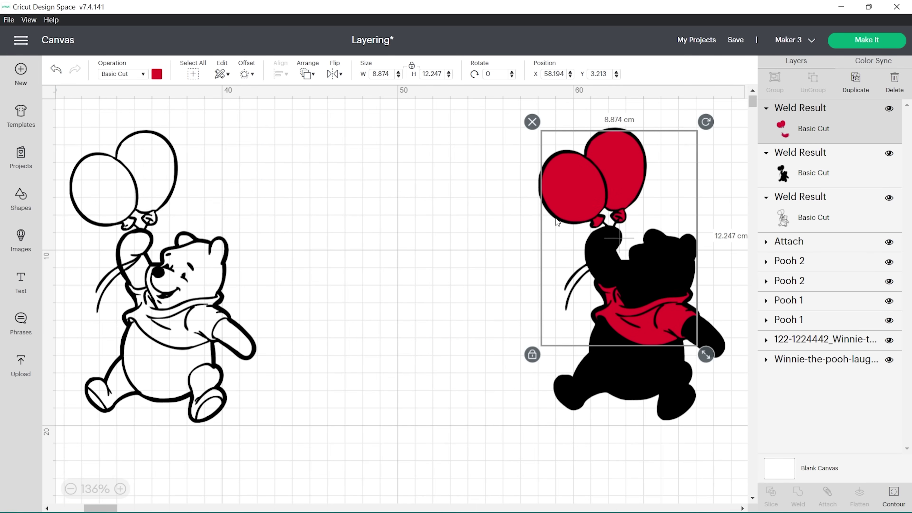
pyautogui.click(441, 267)
# Duplicate the outline Pooh, move the copy right, and hide all its contours.
pyautogui.click(165, 315)
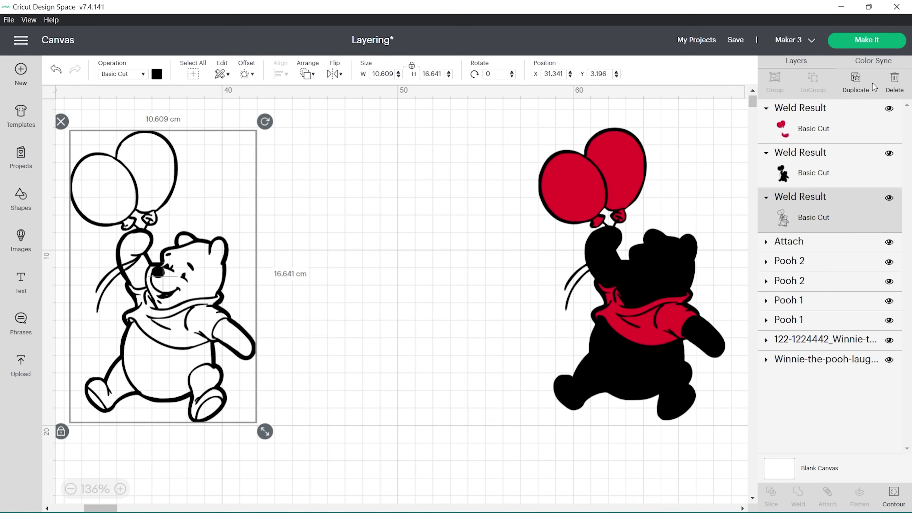
pyautogui.click(857, 84)
pyautogui.moveTo(217, 338); pyautogui.dragTo(419, 333)
pyautogui.click(892, 495)
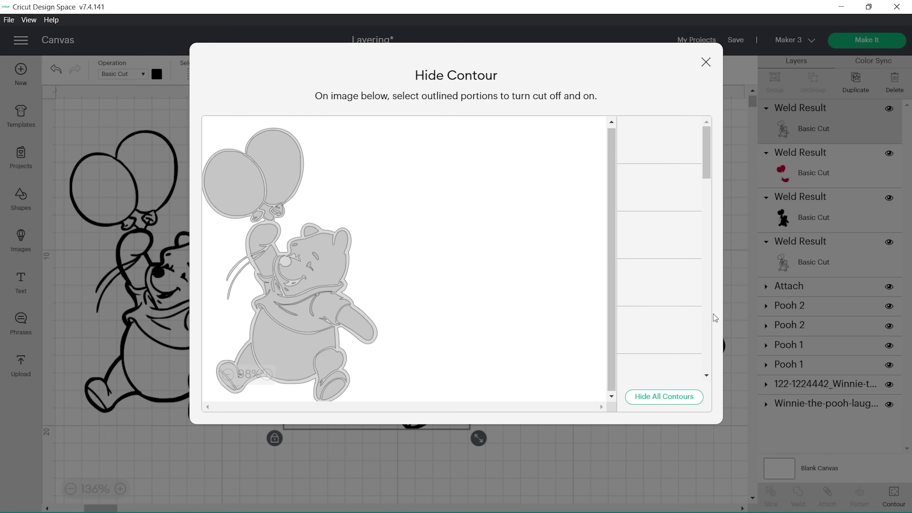
pyautogui.click(682, 397)
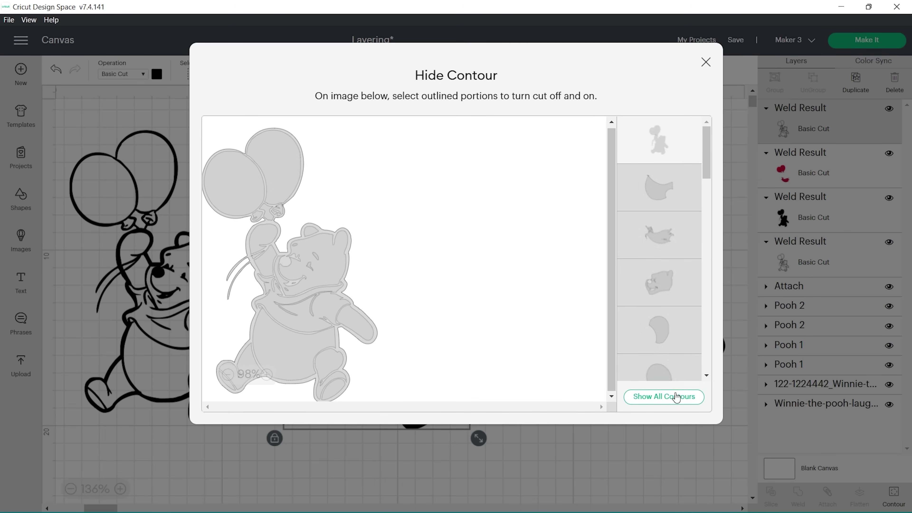
# Restore the head and belly cuts so the copy holds only the fur pieces.
pyautogui.click(315, 233)
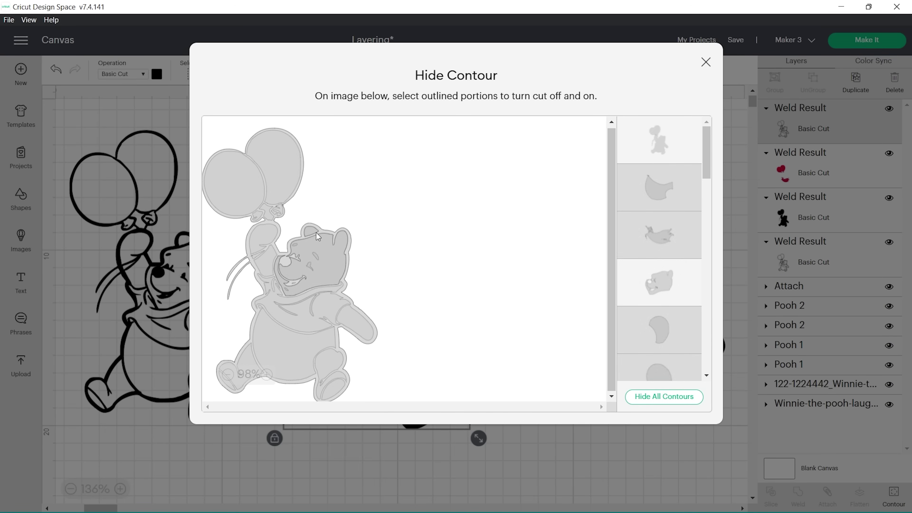
pyautogui.click(294, 341)
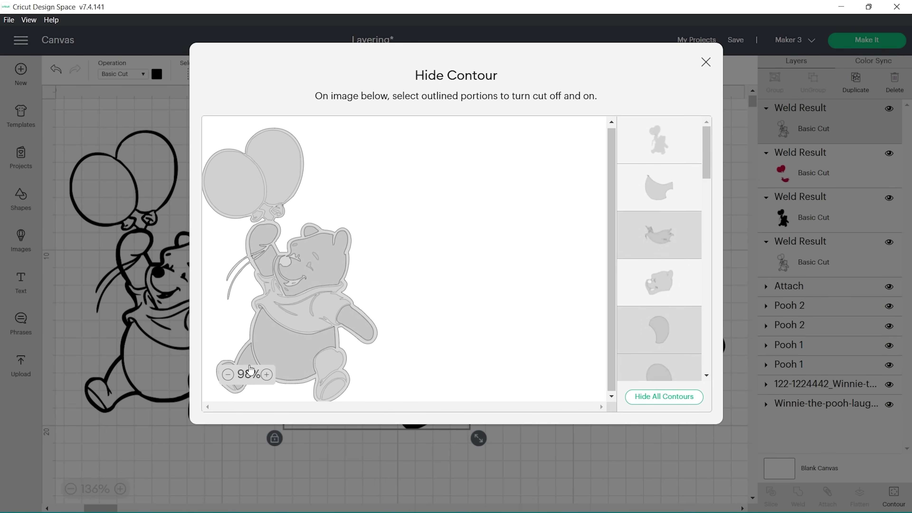
pyautogui.click(169, 240)
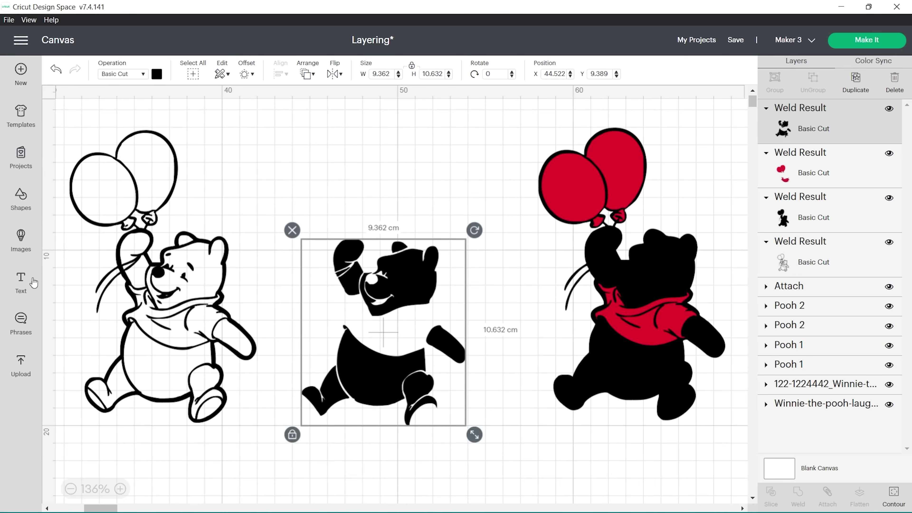
pyautogui.click(895, 495)
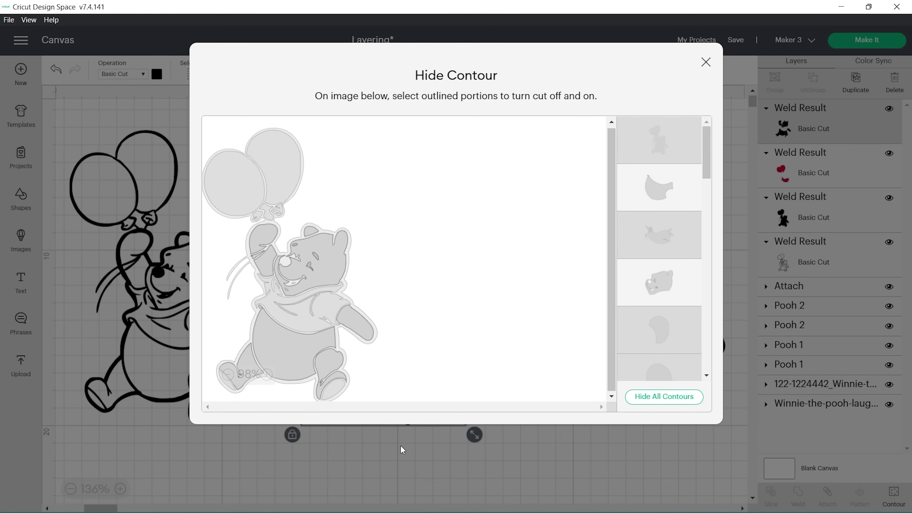
pyautogui.click(419, 482)
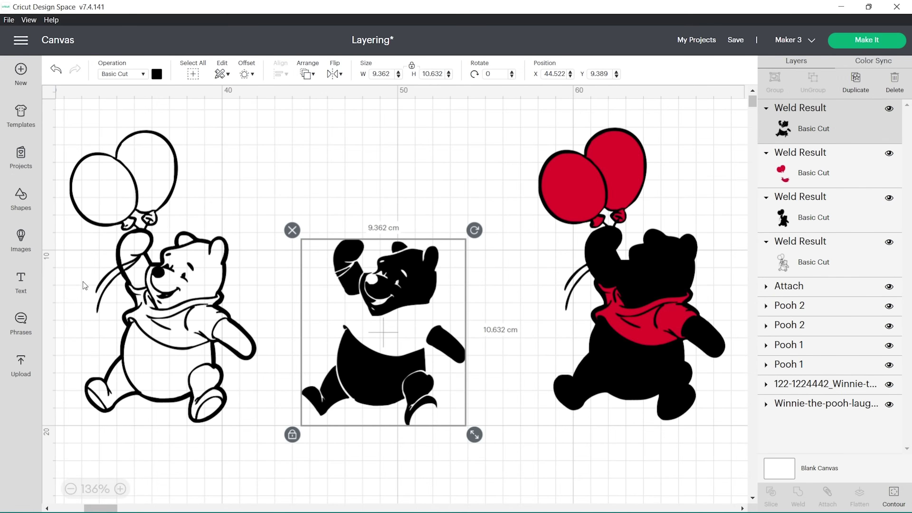
# Colour the fur layer yellow, align it over the coloured Pooh, and centre the outline Pooh.
pyautogui.click(157, 73)
pyautogui.click(198, 124)
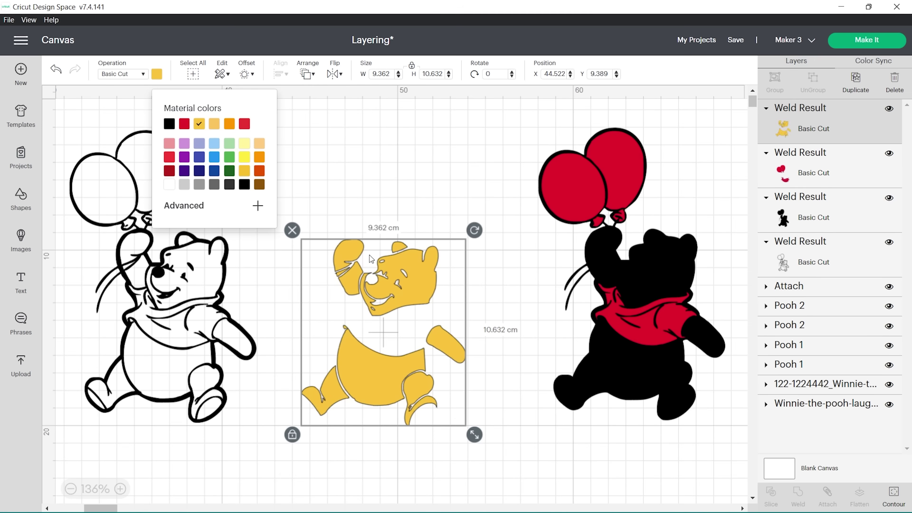
pyautogui.moveTo(369, 255); pyautogui.dragTo(654, 272)
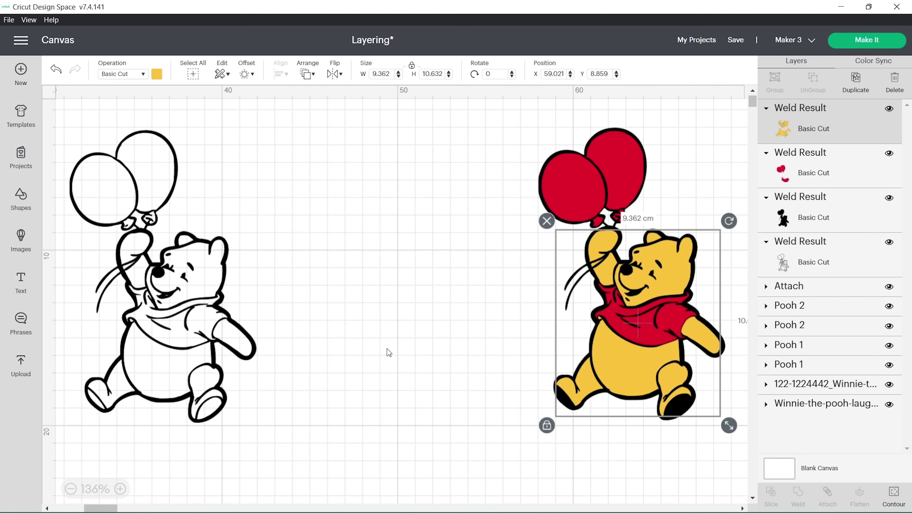
pyautogui.click(381, 354)
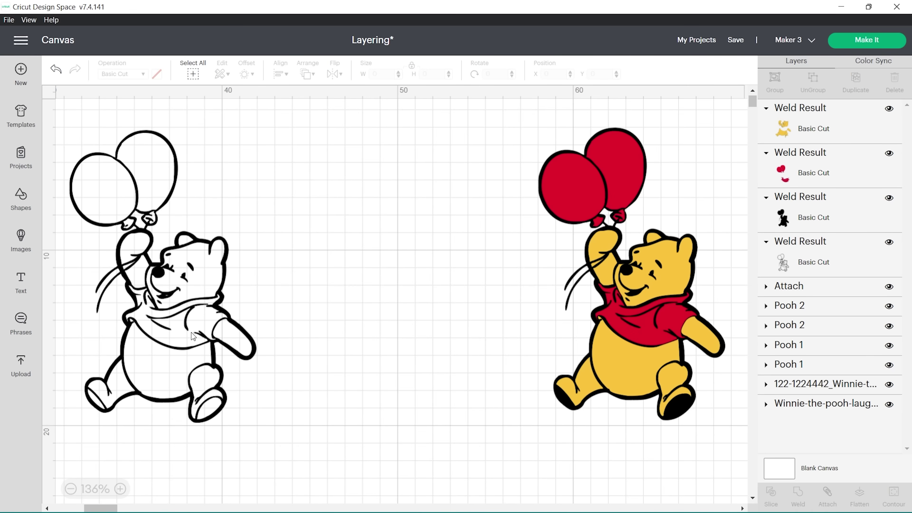
pyautogui.moveTo(191, 332); pyautogui.dragTo(320, 331)
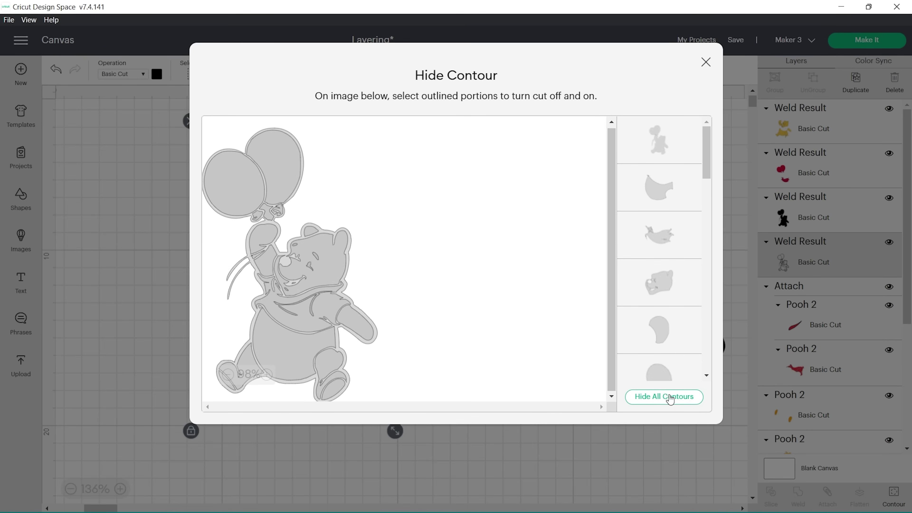
# Hide all contours of the outline Pooh except the two foot soles.
pyautogui.click(669, 397)
pyautogui.click(339, 388)
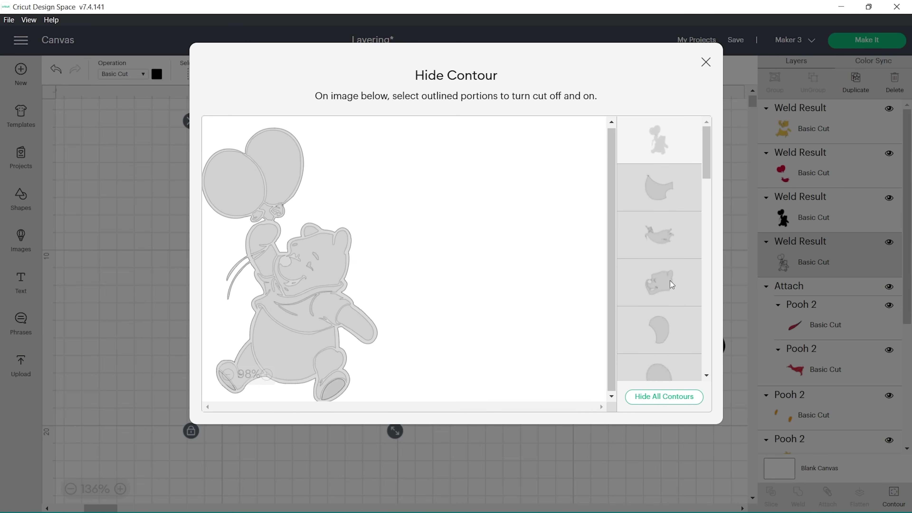
pyautogui.click(667, 155)
pyautogui.click(424, 475)
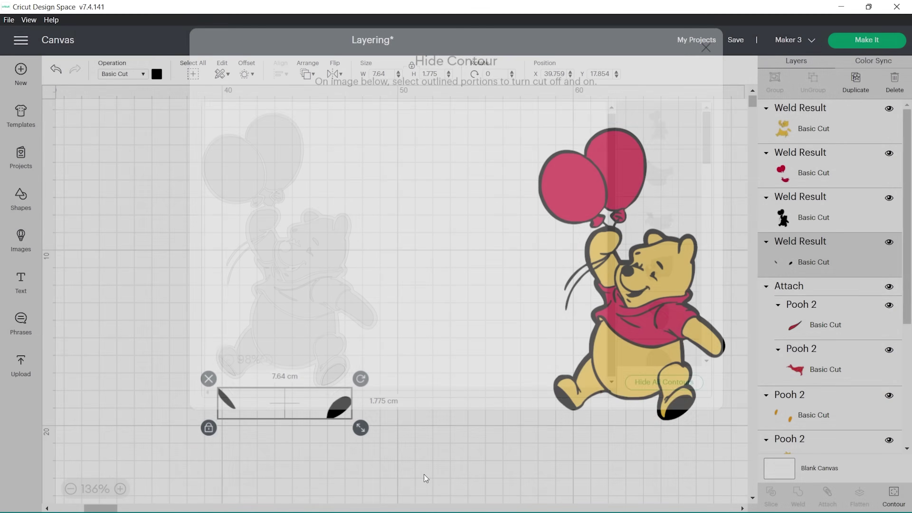
# Colour the soles orange, place them on Pooh's feet, and send them to front.
pyautogui.click(157, 74)
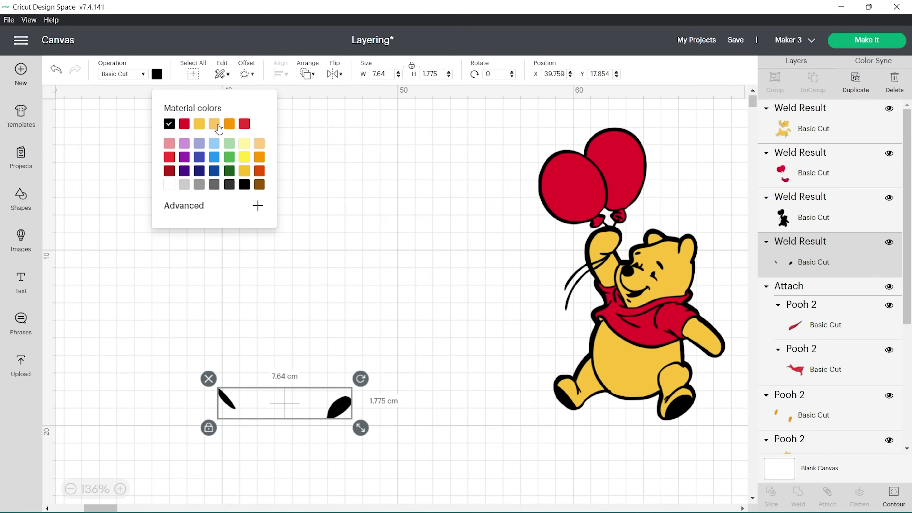
pyautogui.click(229, 123)
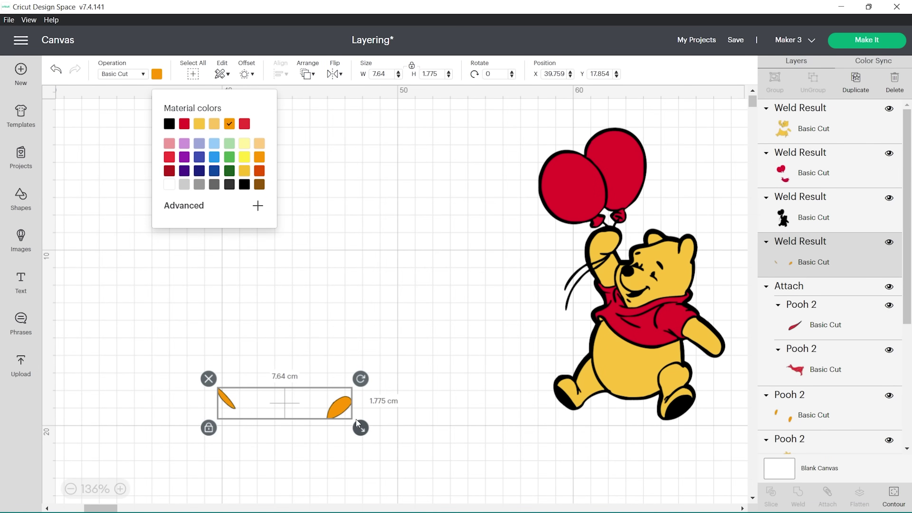
pyautogui.moveTo(325, 405); pyautogui.dragTo(497, 419)
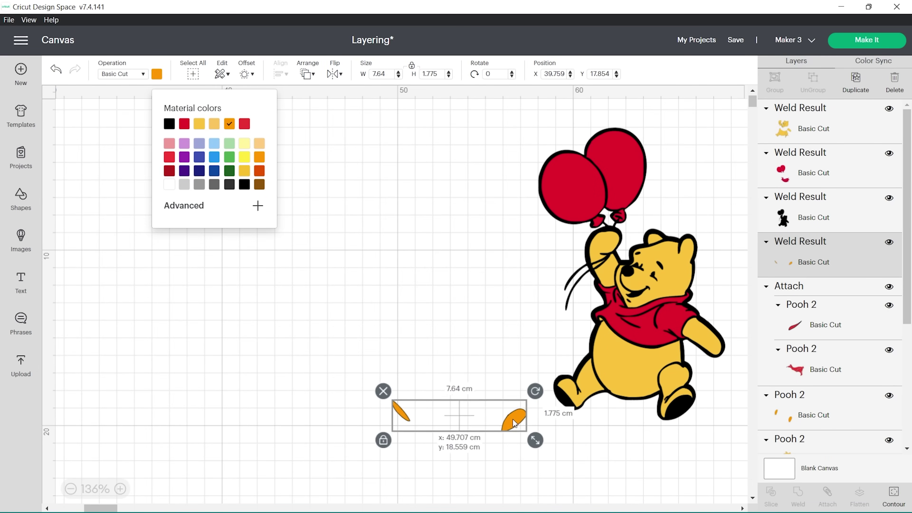
pyautogui.rightClick(512, 418)
pyautogui.click(552, 302)
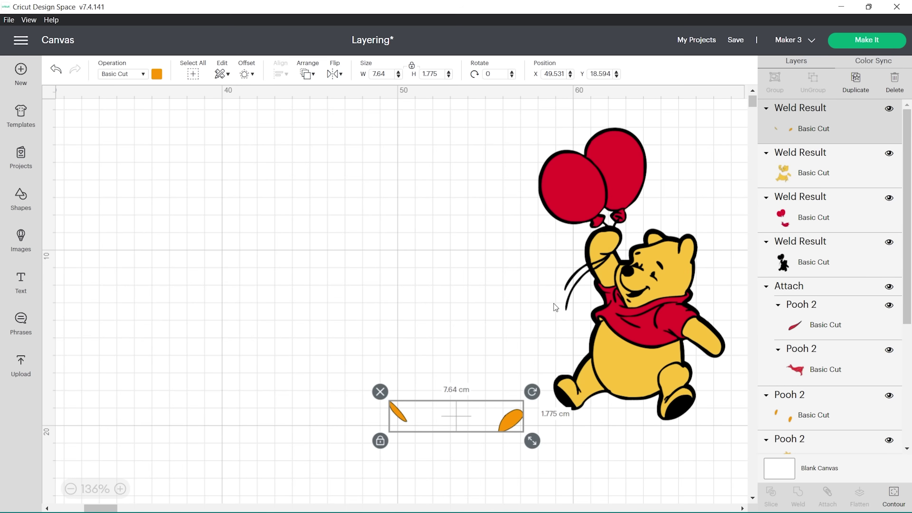